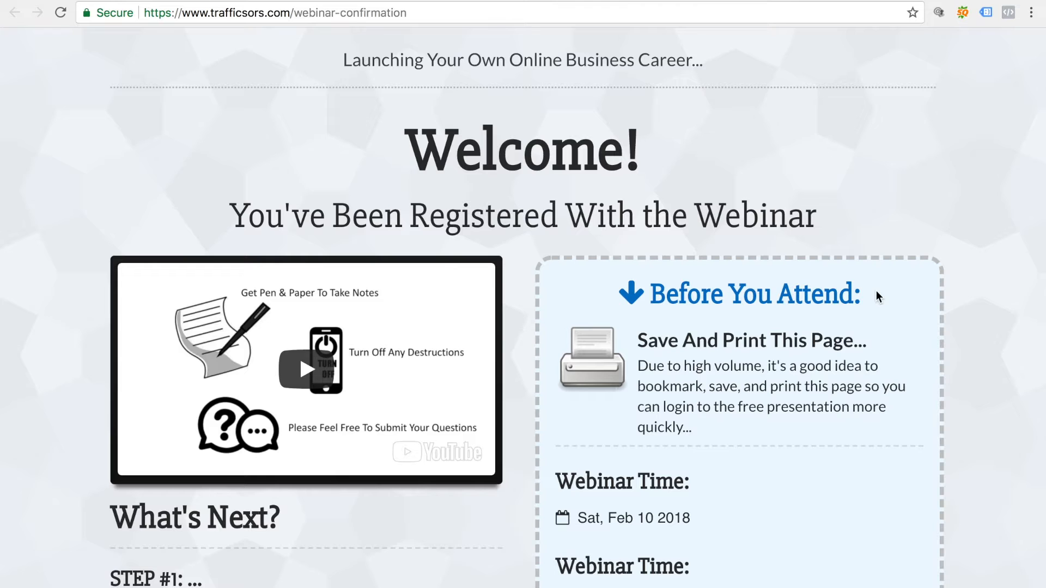
# Scroll through the Auto Webinar Registration step's Overview, showing its single control registration page.
pyautogui.scroll(-3, 875, 294)
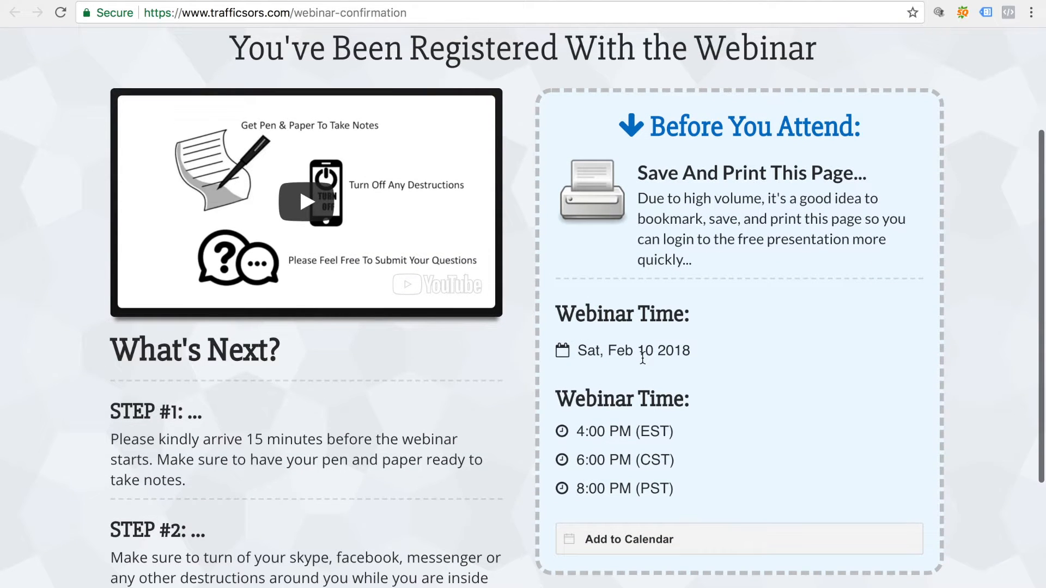
pyautogui.scroll(-2, 641, 357)
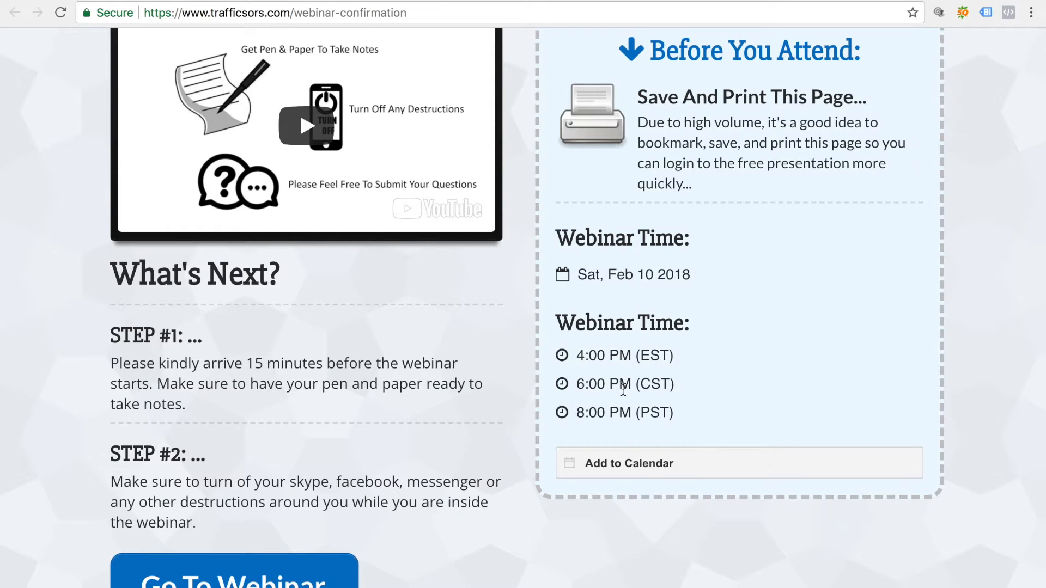
pyautogui.scroll(-1, 623, 387)
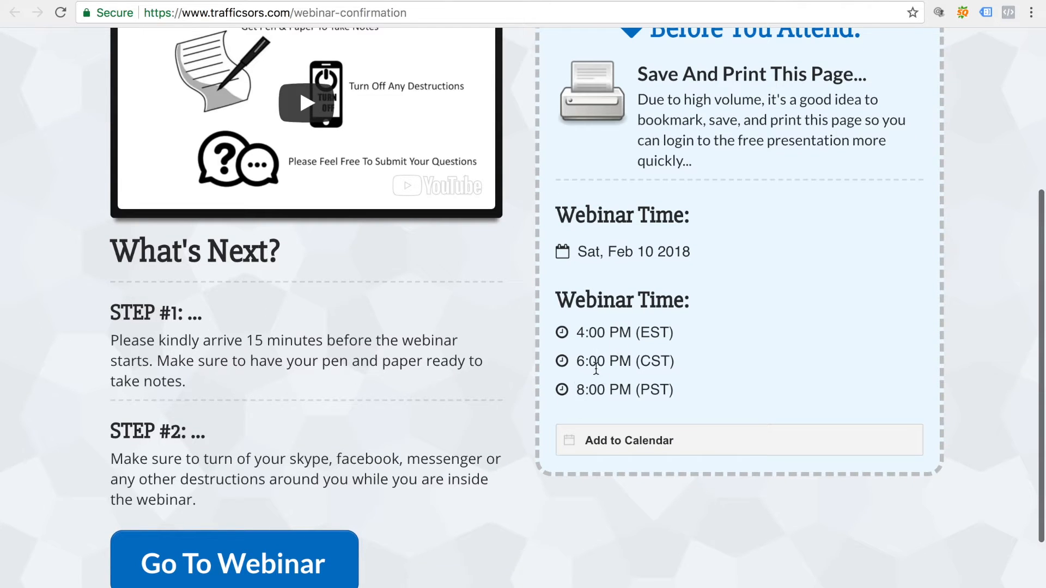
pyautogui.scroll(5, 596, 358)
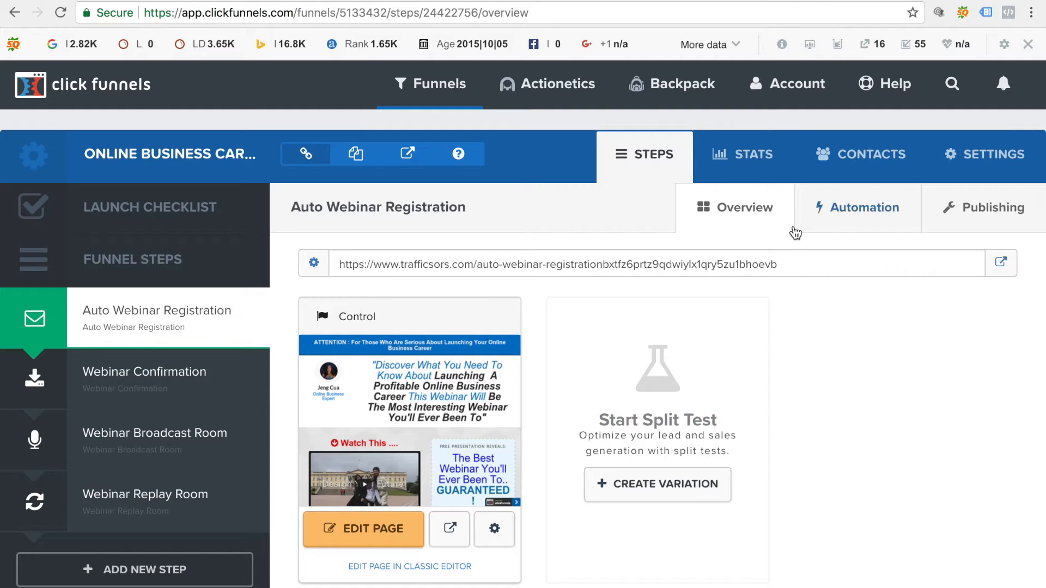
# Show the step's Automation list of confirmation emails and -1.0 hour 'Webinar Starting Now' emails.
pyautogui.click(853, 213)
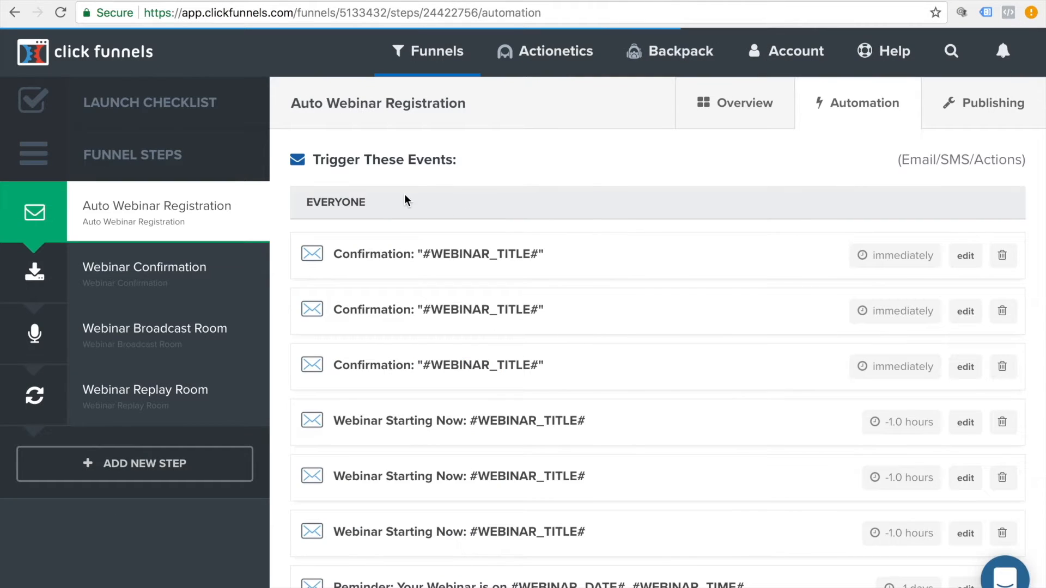
pyautogui.scroll(-1, 661, 384)
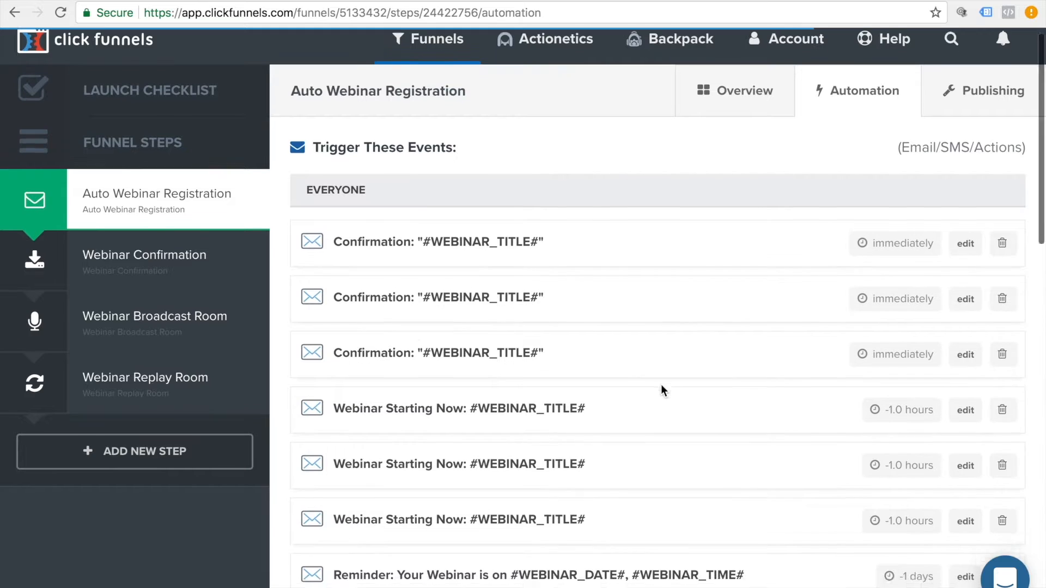
pyautogui.scroll(1, 661, 384)
pyautogui.hscroll(1, 661, 384)
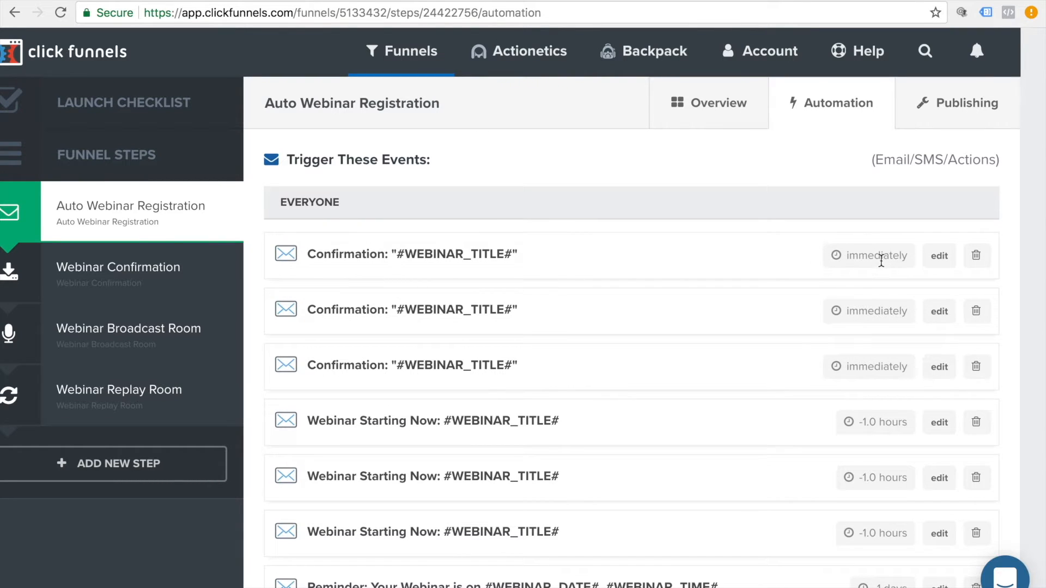
pyautogui.scroll(5, 861, 267)
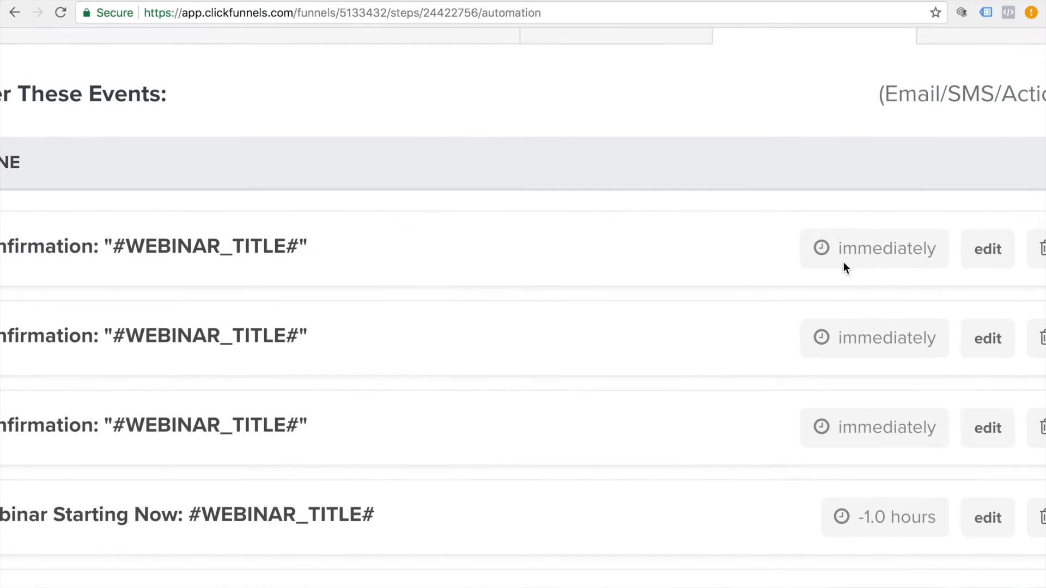
# Open the first Confirmation email for editing and check its webinar-title subject line.
pyautogui.click(987, 248)
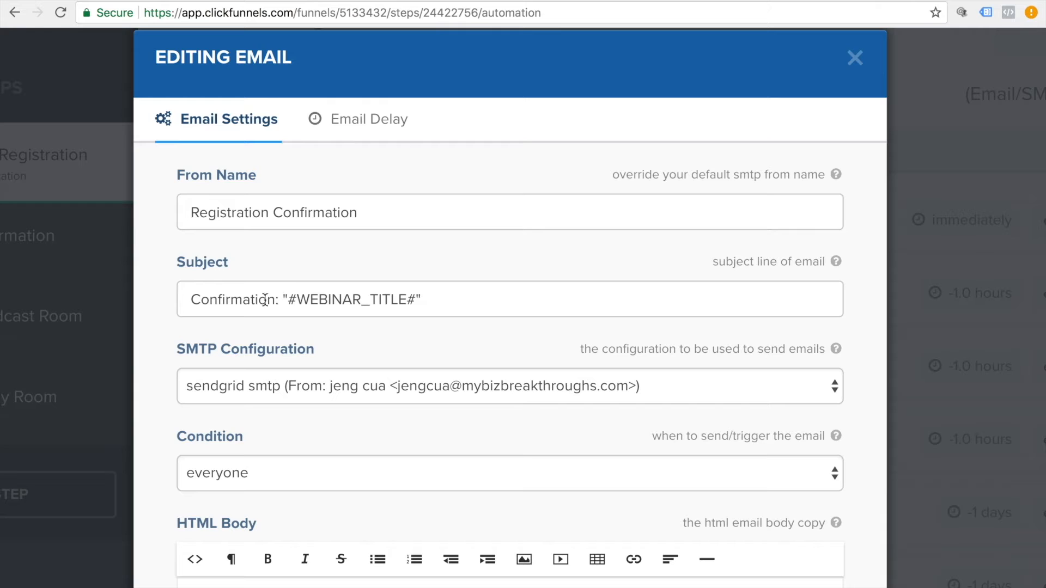
pyautogui.moveTo(287, 299); pyautogui.dragTo(426, 299)
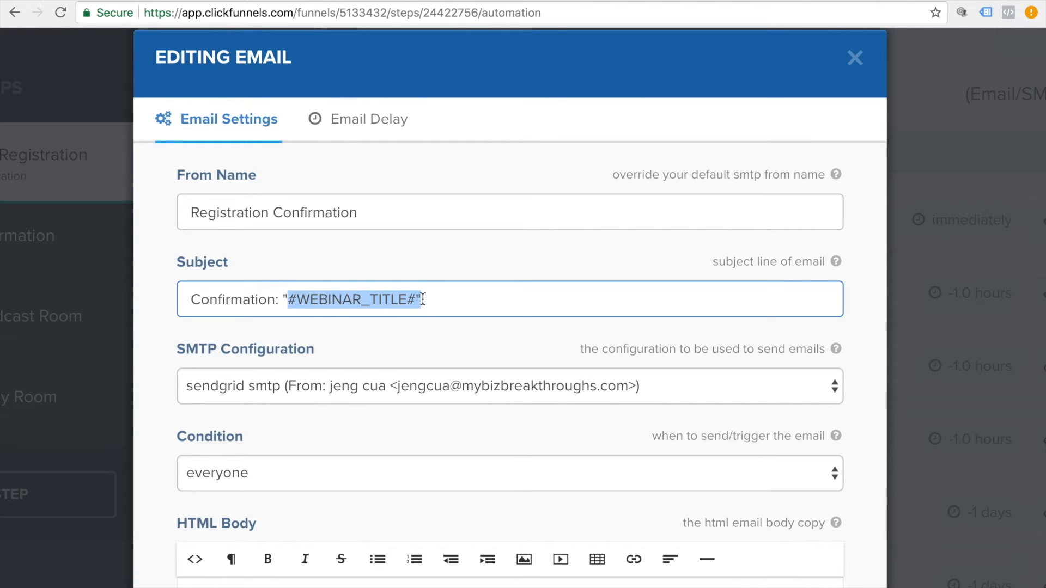
pyautogui.click(296, 296)
pyautogui.click(296, 297)
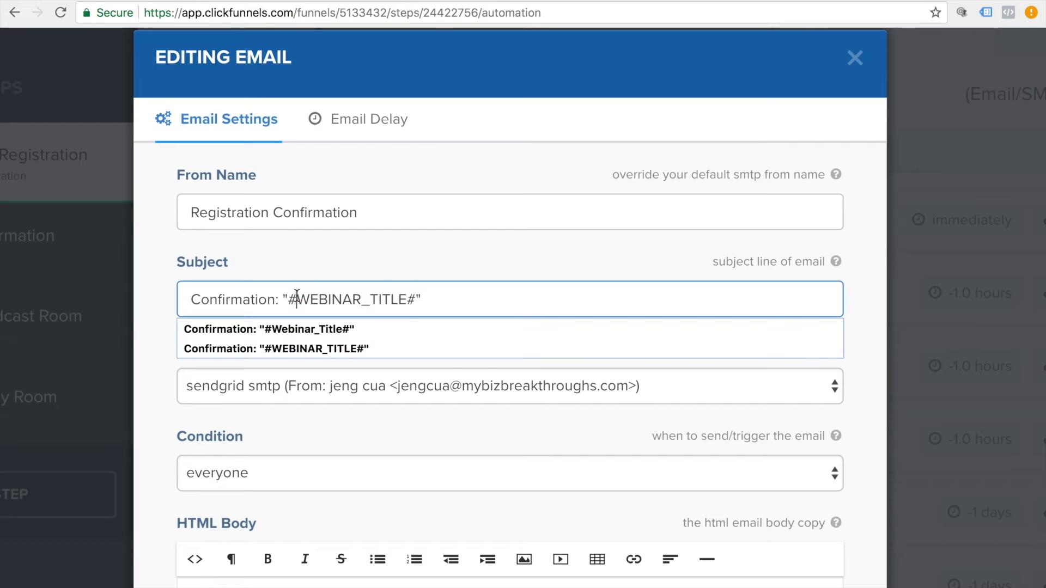
pyautogui.scroll(-2, 442, 299)
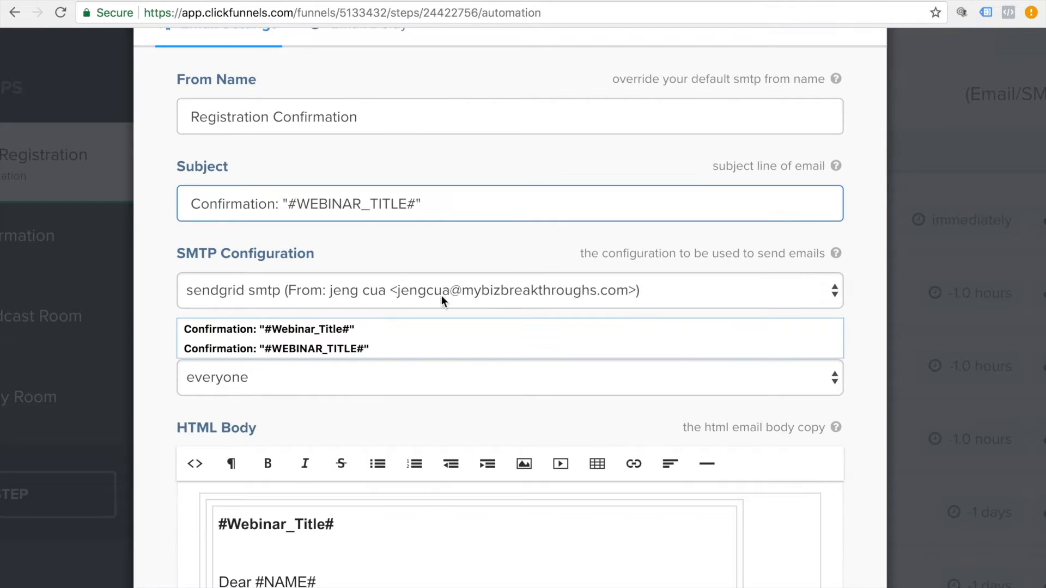
pyautogui.click(940, 430)
pyautogui.scroll(-1, 396, 383)
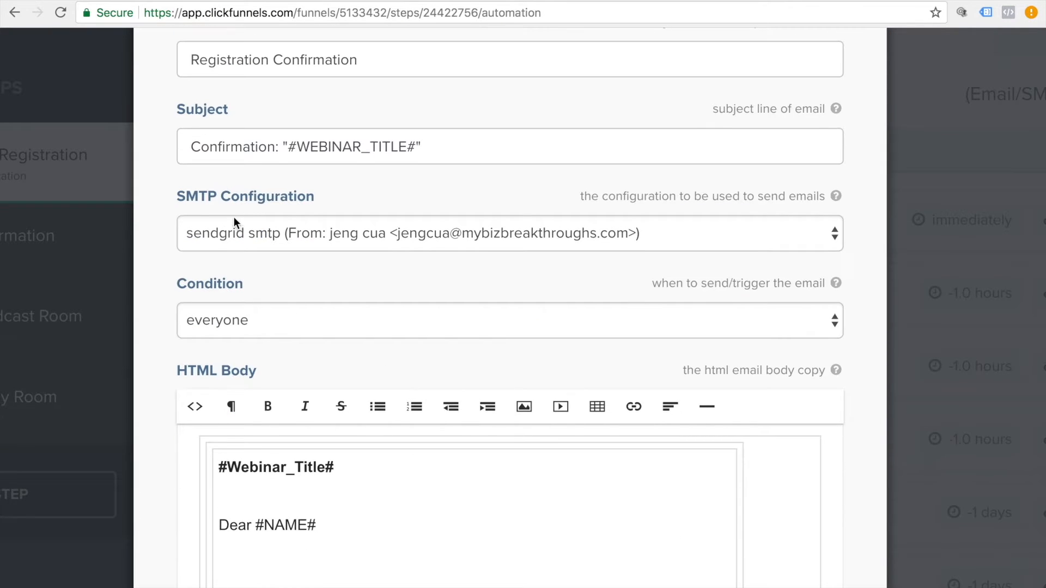
pyautogui.scroll(-1, 464, 245)
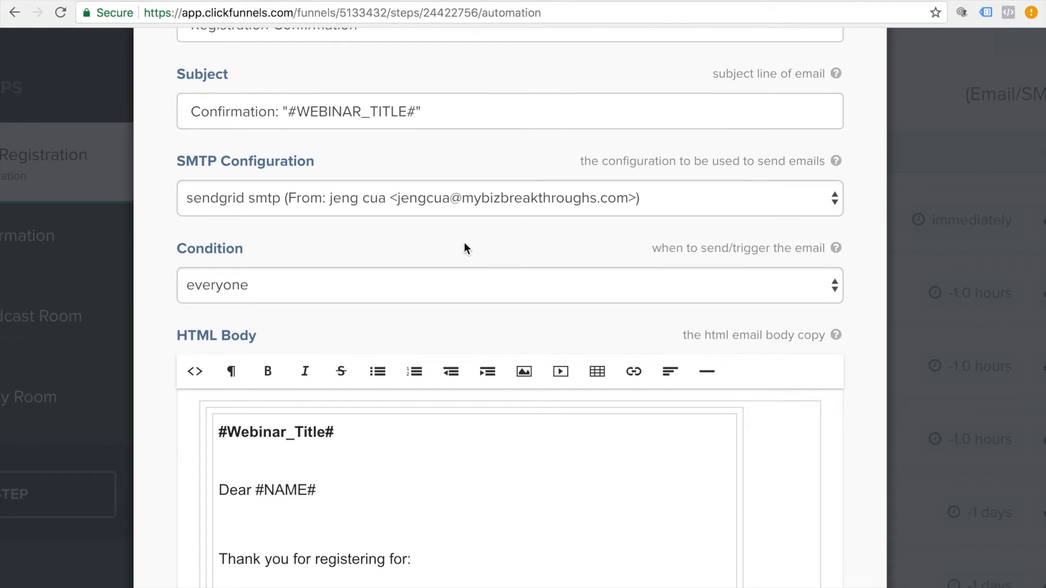
pyautogui.scroll(-1, 413, 212)
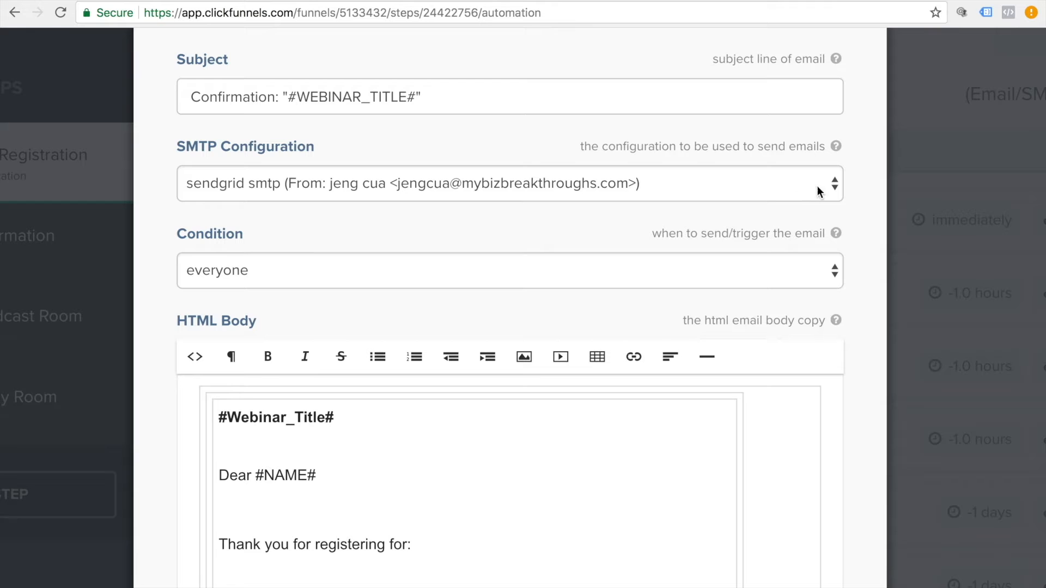
# Keep sendgrid smtp as the sending configuration and 'everyone' as the send condition.
pyautogui.click(836, 190)
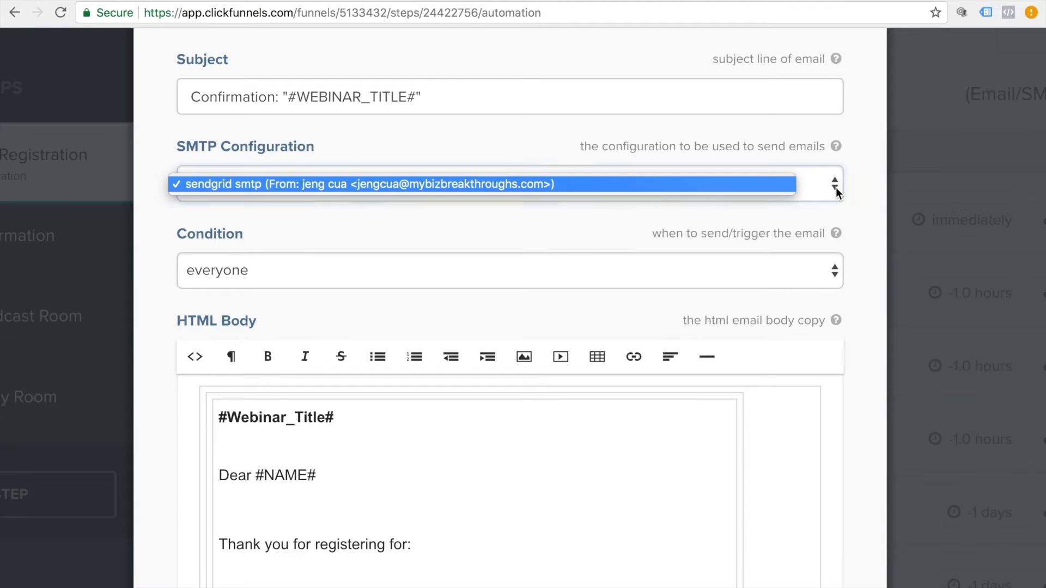
pyautogui.click(533, 185)
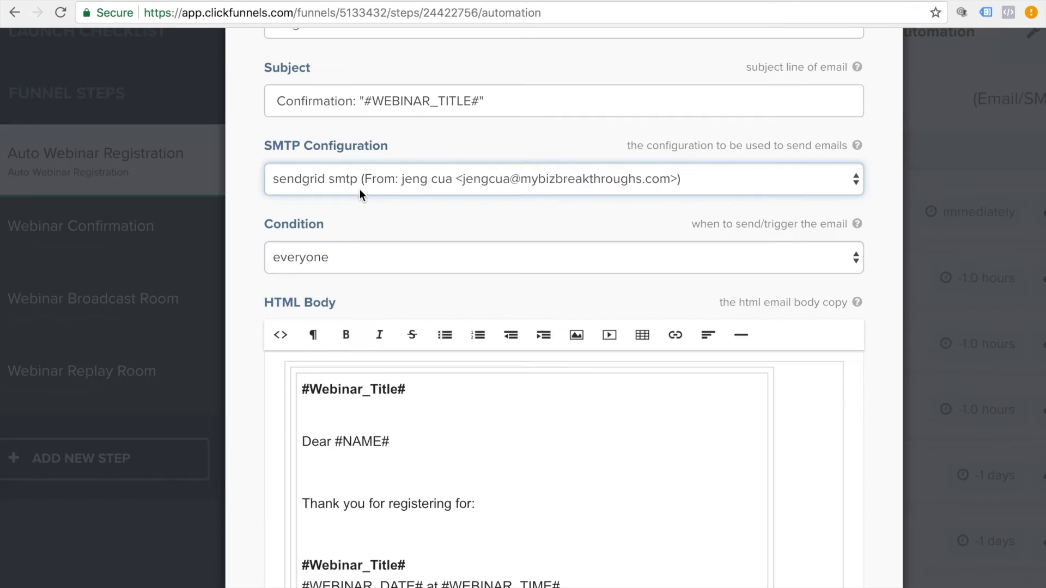
pyautogui.click(861, 262)
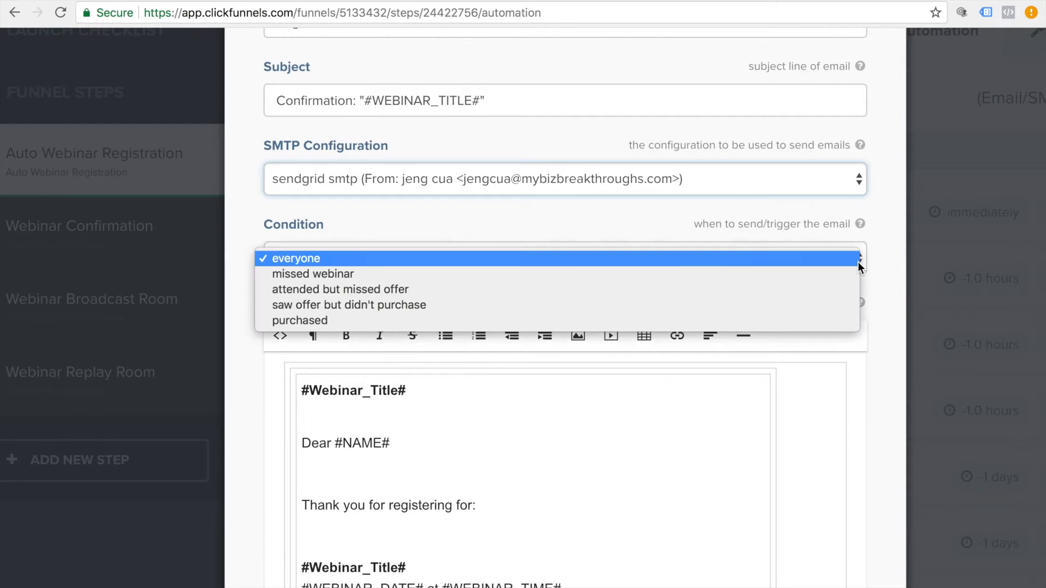
pyautogui.click(325, 261)
pyautogui.scroll(-1, 461, 434)
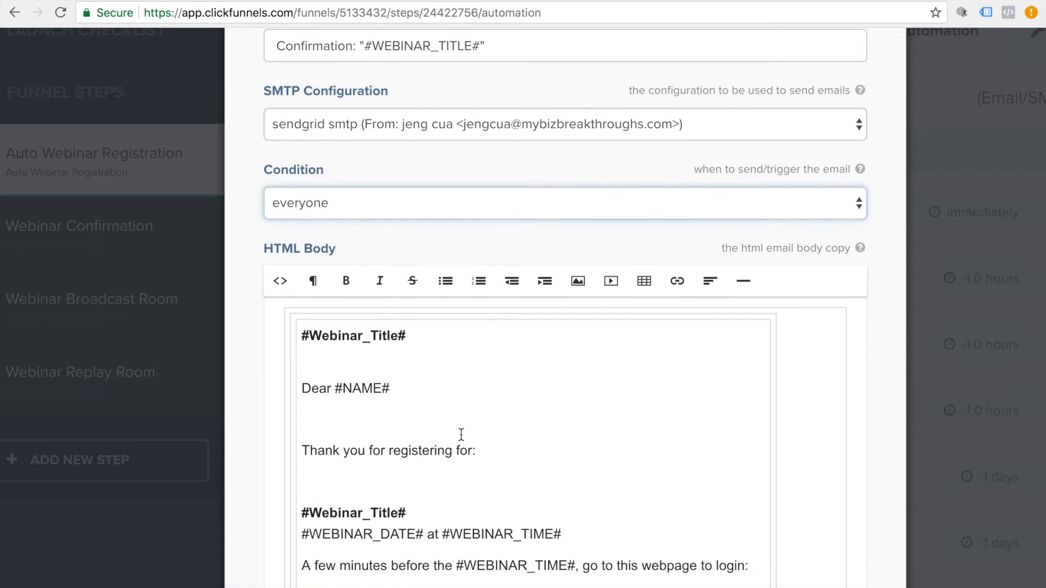
pyautogui.scroll(-1, 461, 434)
pyautogui.scroll(-1, 473, 469)
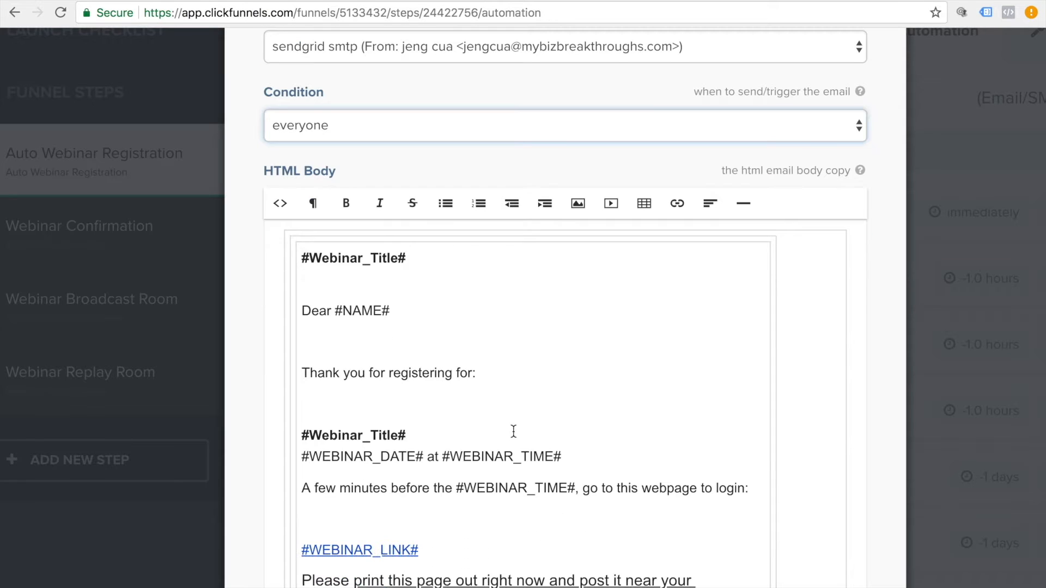
pyautogui.scroll(-1, 471, 481)
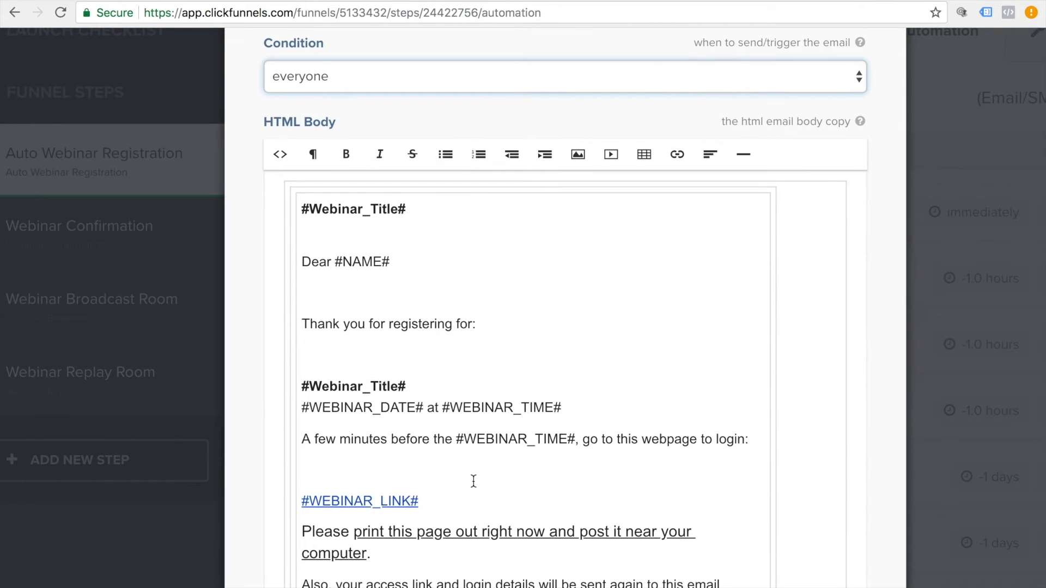
pyautogui.scroll(-1, 545, 433)
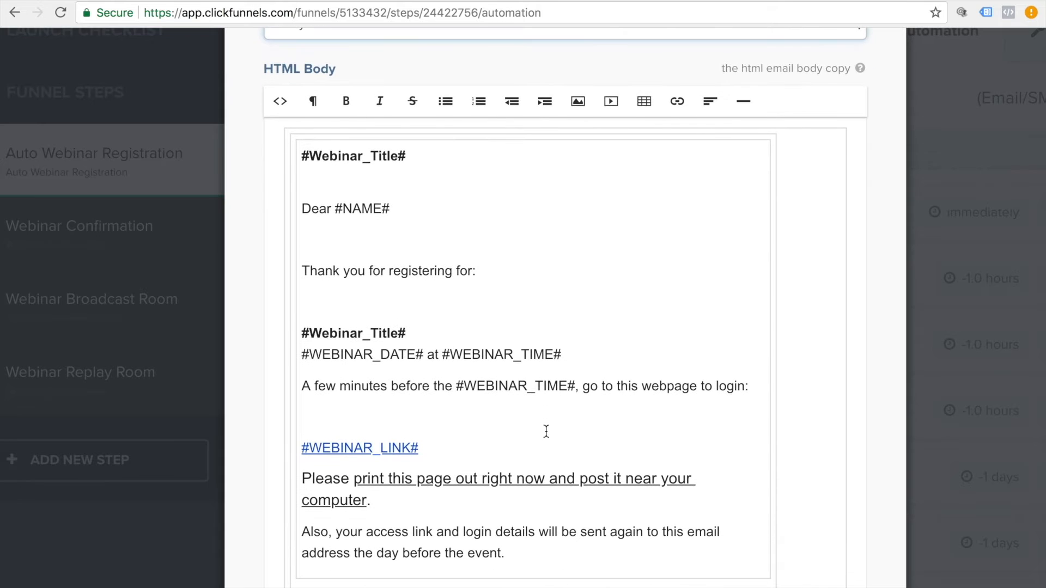
pyautogui.scroll(-1, 450, 429)
pyautogui.scroll(-1, 371, 163)
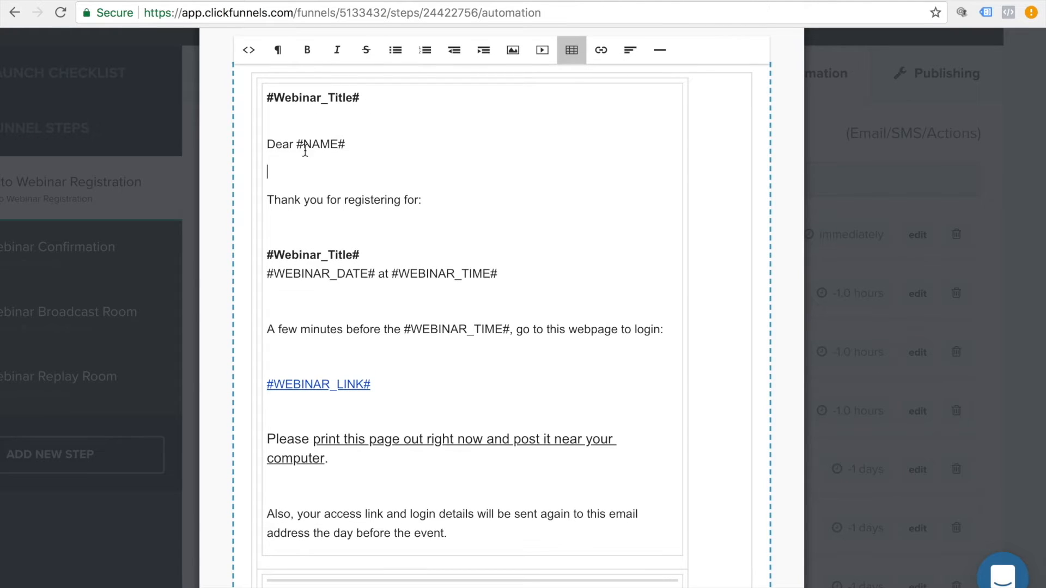
pyautogui.moveTo(297, 140); pyautogui.dragTo(349, 145)
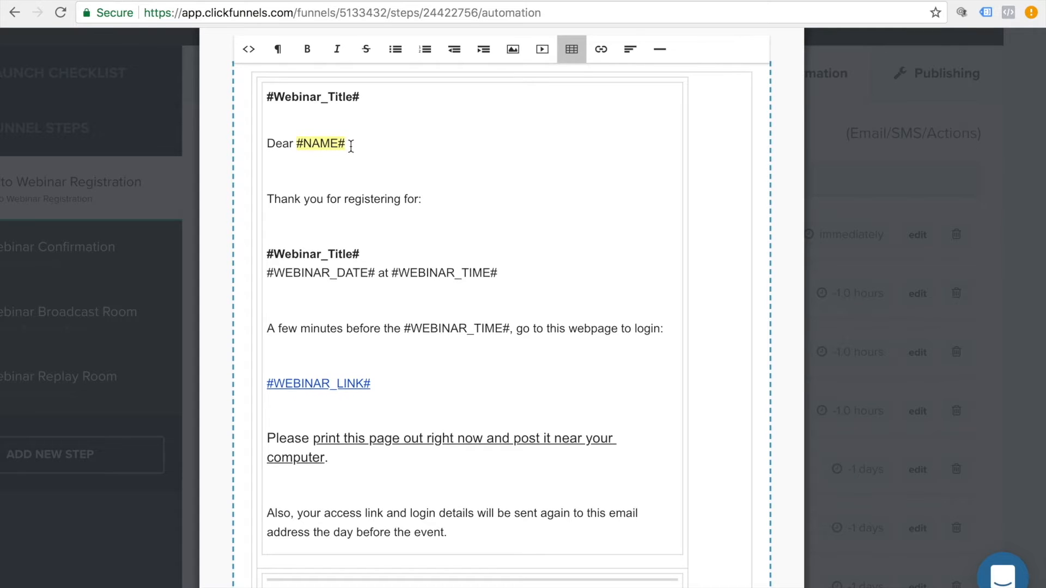
pyautogui.scroll(-1, 351, 146)
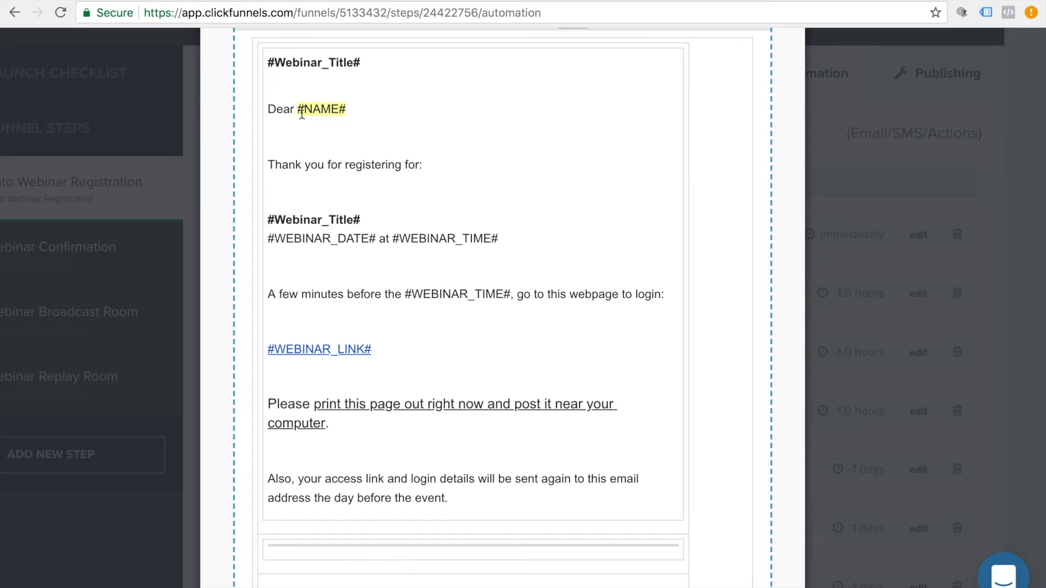
pyautogui.scroll(-2, 324, 179)
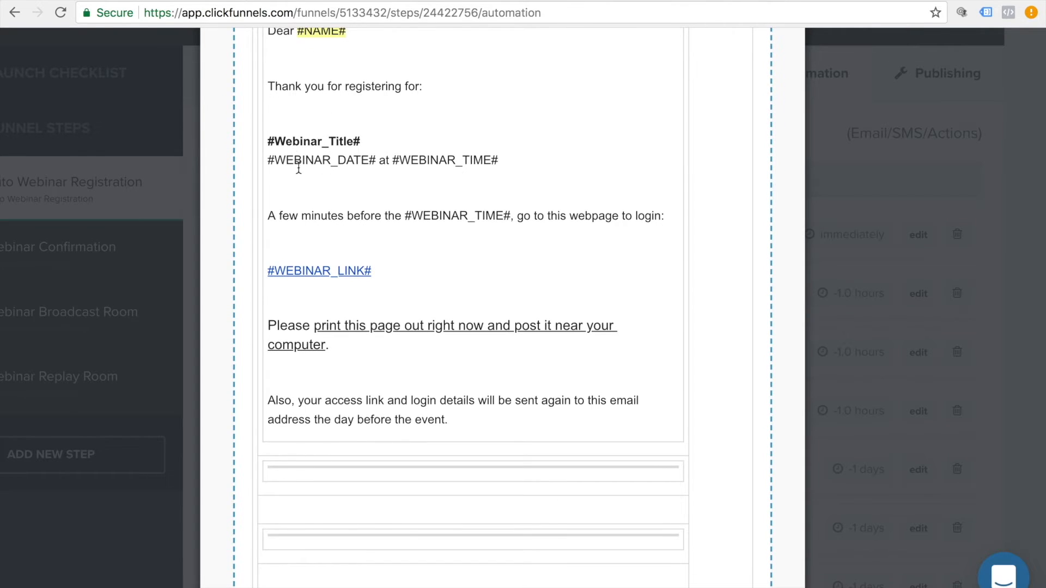
pyautogui.scroll(2, 278, 240)
pyautogui.moveTo(277, 240); pyautogui.dragTo(374, 235)
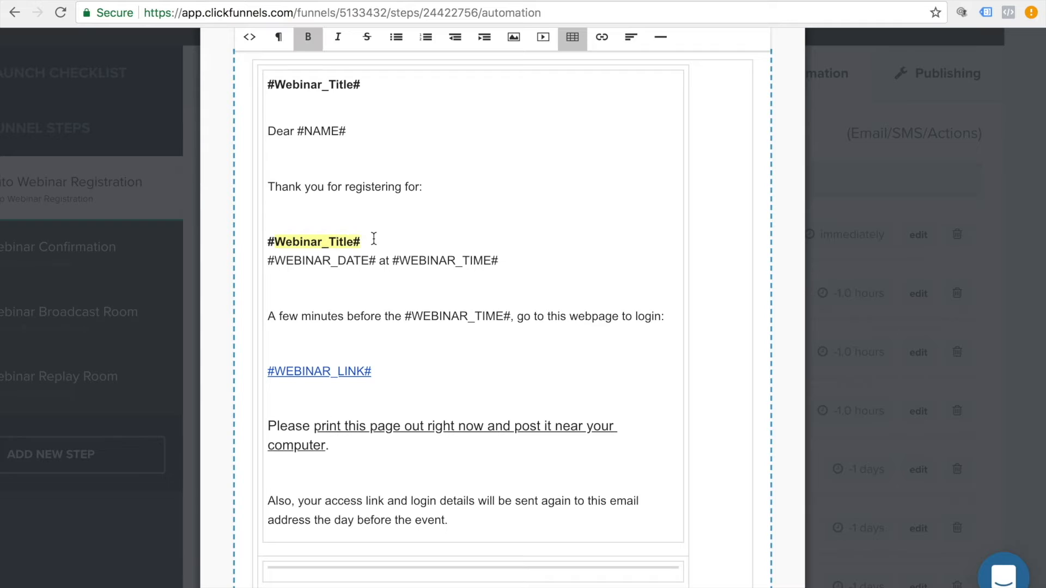
pyautogui.click(316, 264)
pyautogui.click(431, 261)
pyautogui.scroll(-1, 430, 264)
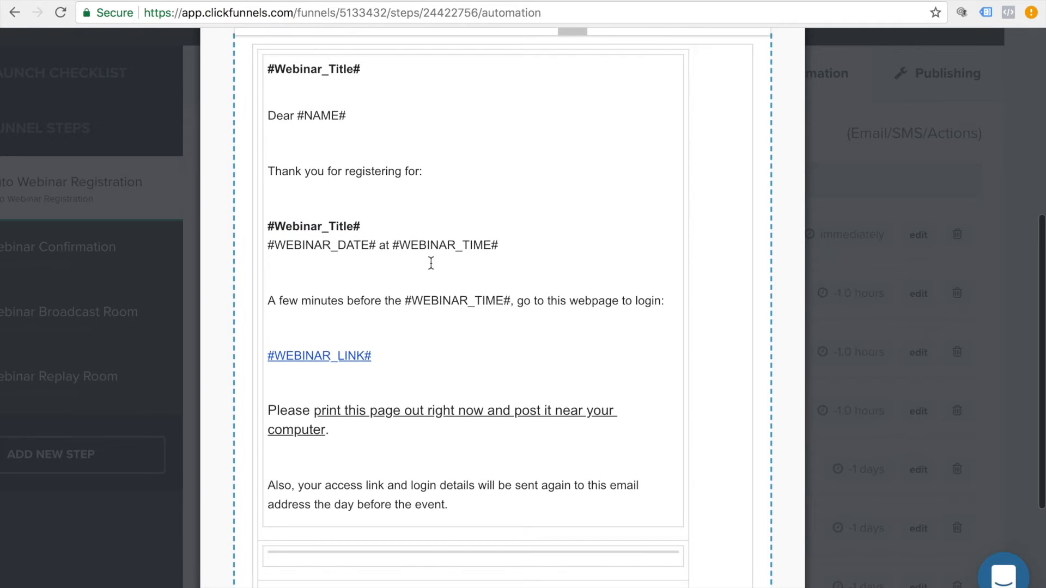
pyautogui.moveTo(267, 355); pyautogui.dragTo(403, 357)
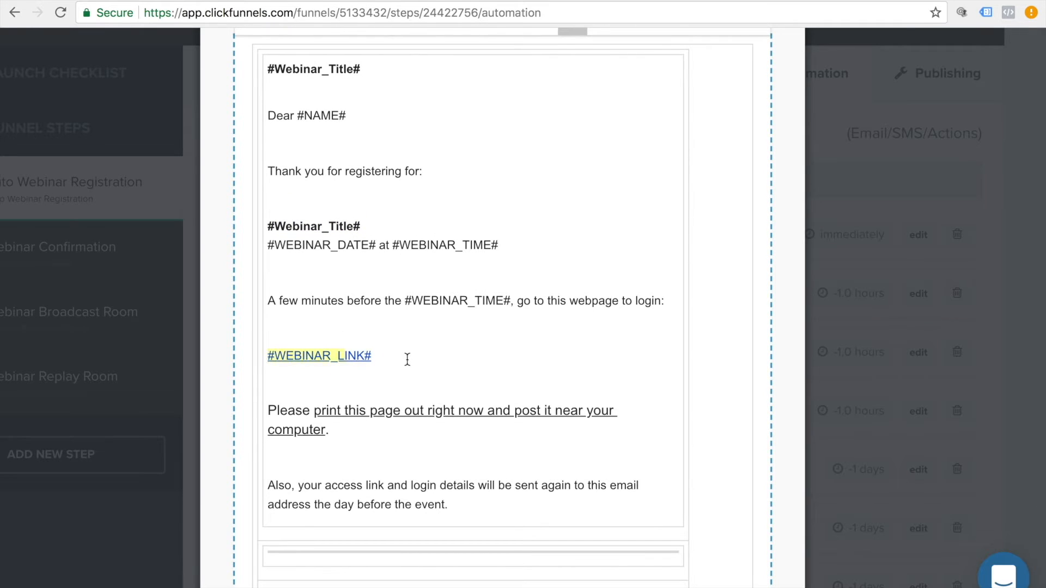
pyautogui.scroll(-2, 407, 381)
pyautogui.click(343, 380)
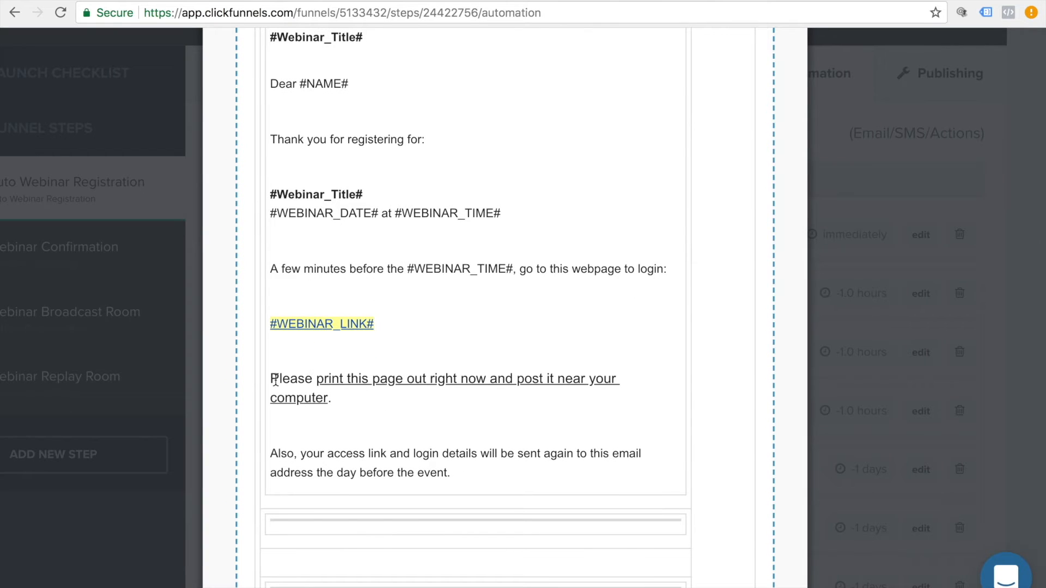
pyautogui.scroll(-2, 444, 387)
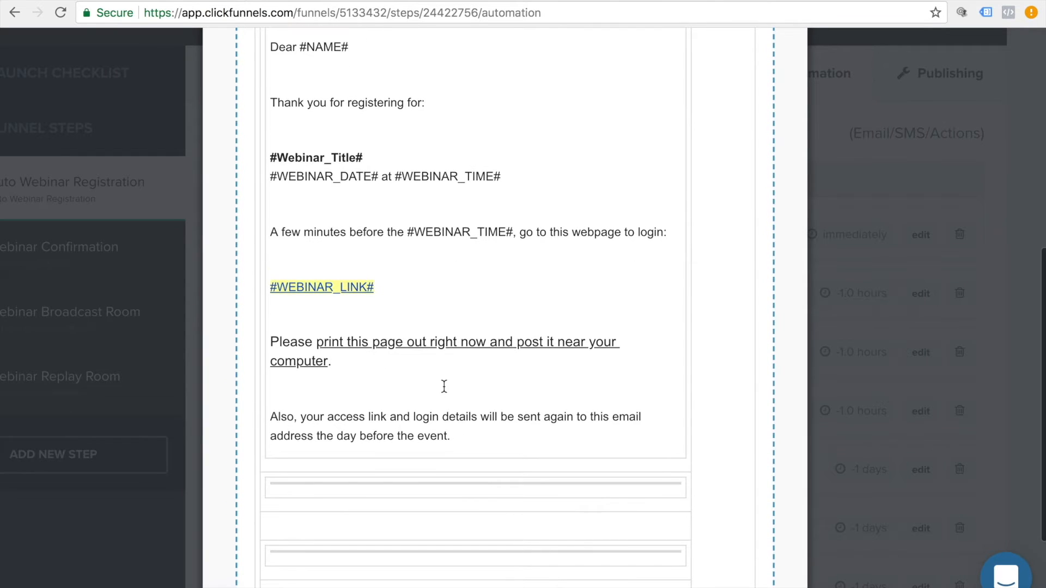
pyautogui.scroll(3, 444, 387)
pyautogui.scroll(5, 444, 387)
pyautogui.scroll(-3, 444, 387)
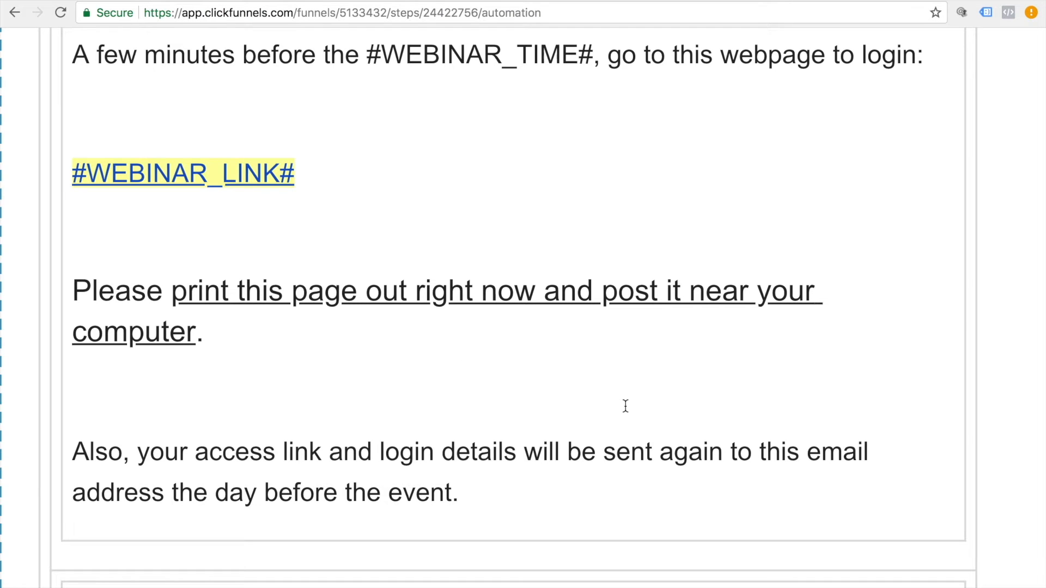
pyautogui.click(478, 401)
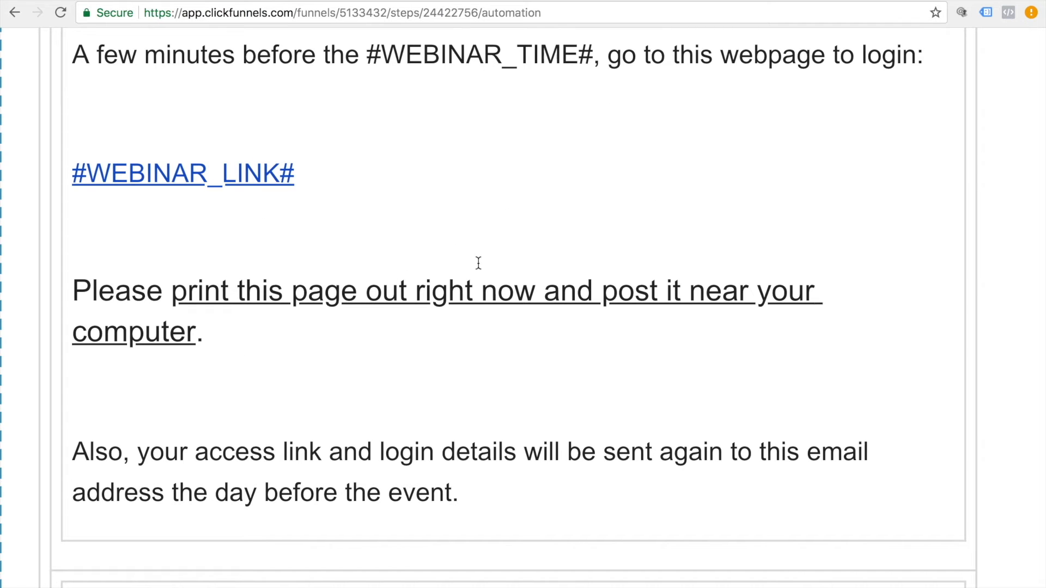
# Delete the 'Powered By ClickFunnels' trial link and the spam disclaimer and address footer, then save the email.
pyautogui.click(233, 190)
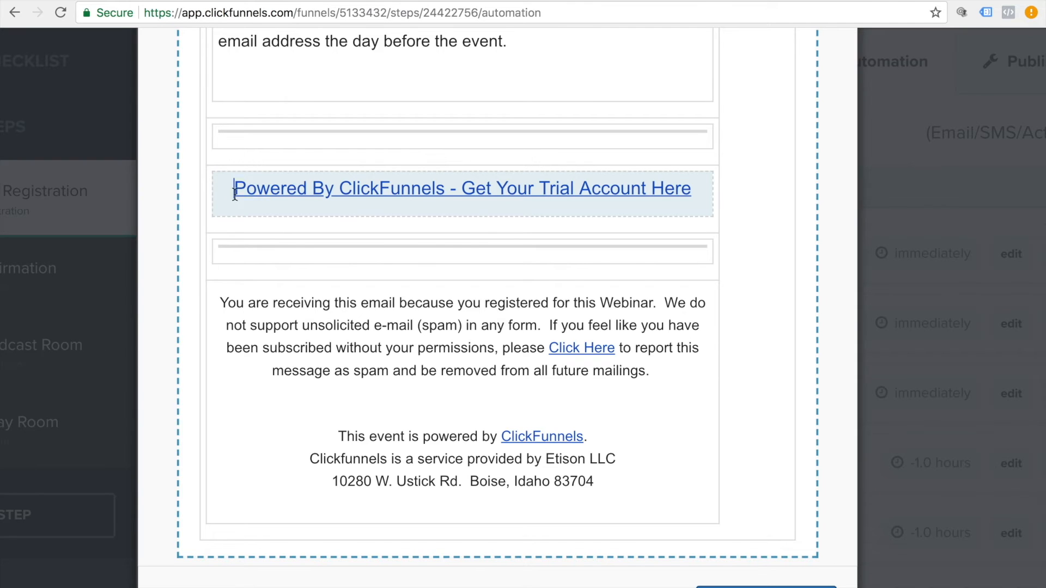
pyautogui.moveTo(235, 193); pyautogui.dragTo(698, 194)
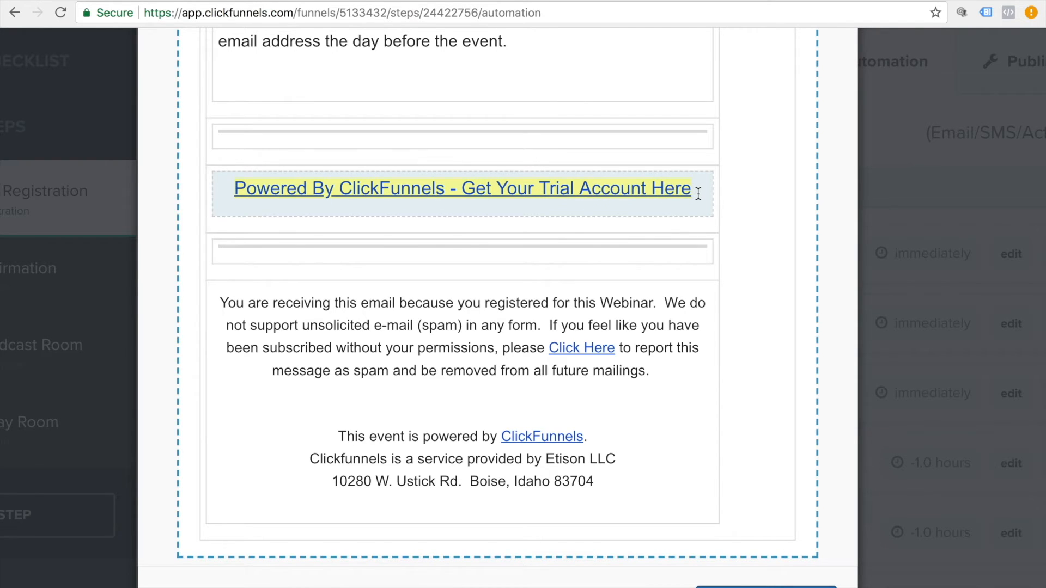
pyautogui.press('BackSpace')
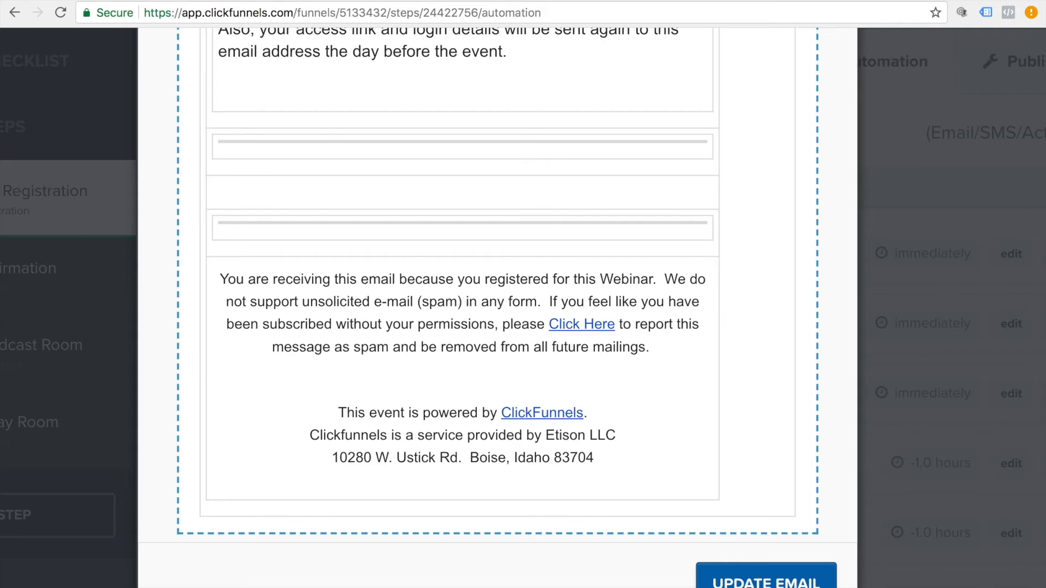
pyautogui.moveTo(219, 275); pyautogui.dragTo(606, 459)
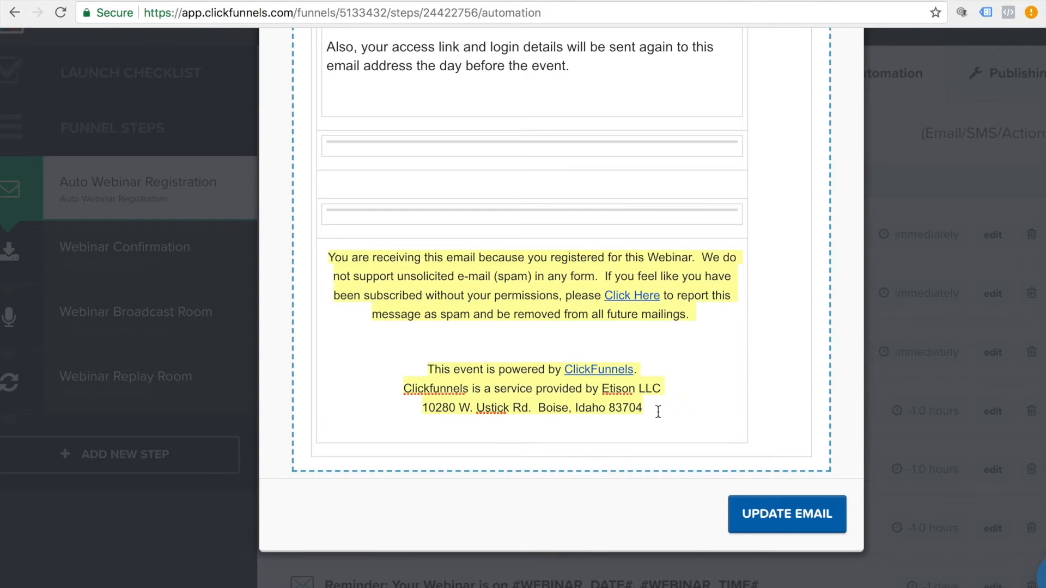
pyautogui.press('BackSpace')
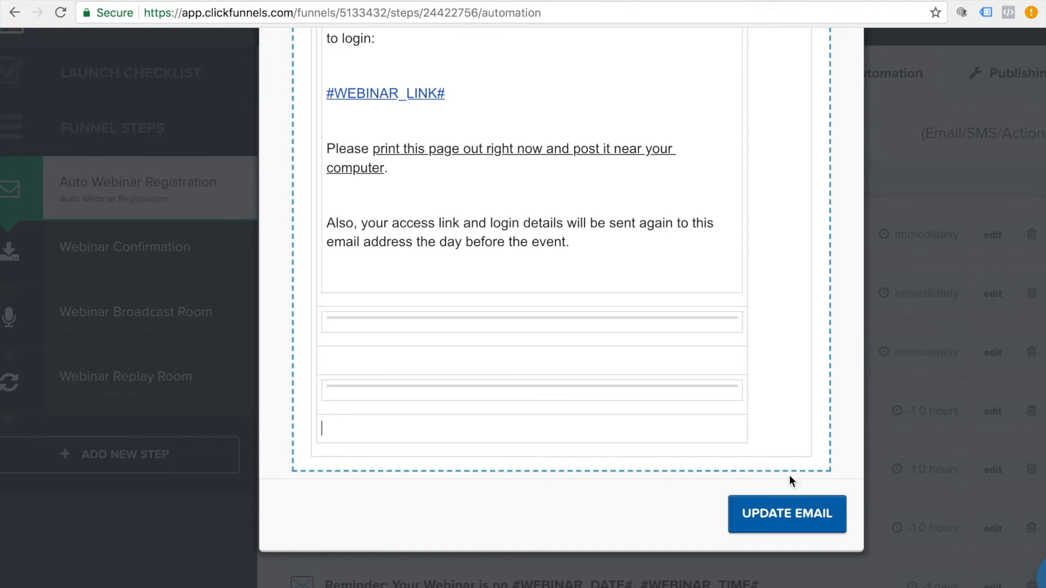
pyautogui.click(778, 523)
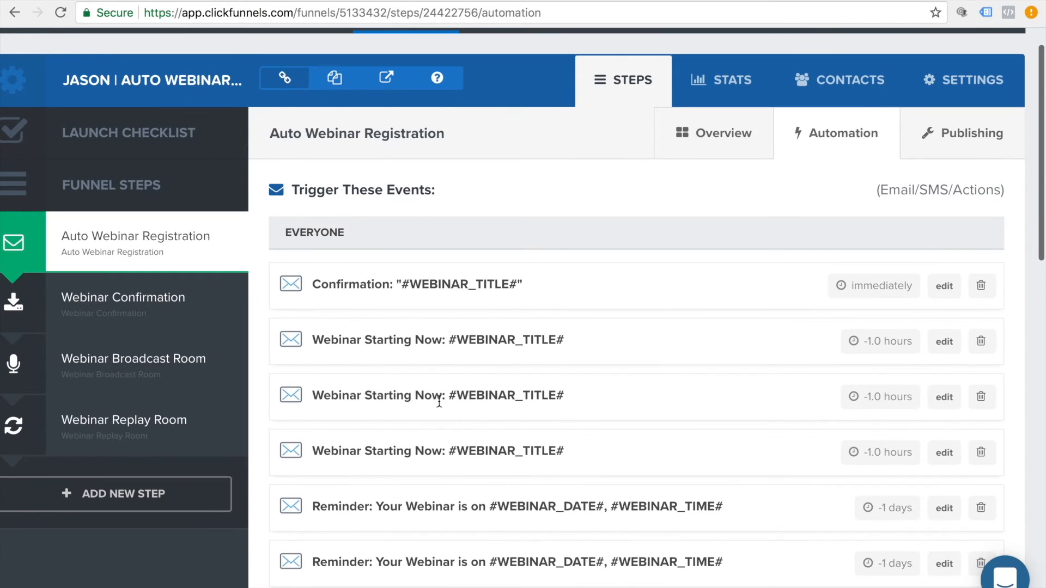
# Edit the first 'Webinar Starting Now' email, replacing its From Name with the presenter's personal name.
pyautogui.scroll(-1, 431, 344)
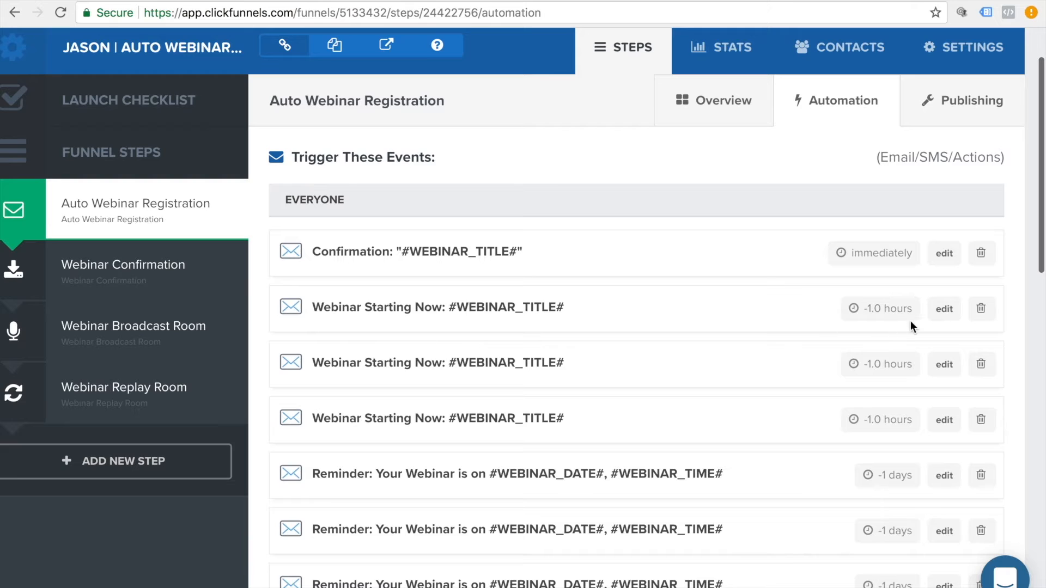
pyautogui.click(944, 309)
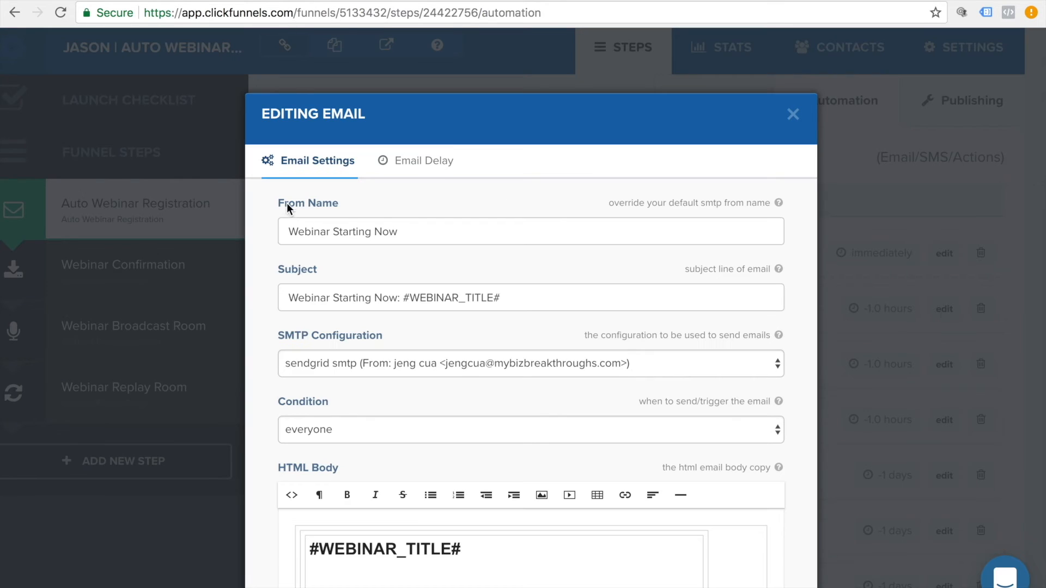
pyautogui.moveTo(400, 231); pyautogui.dragTo(289, 226)
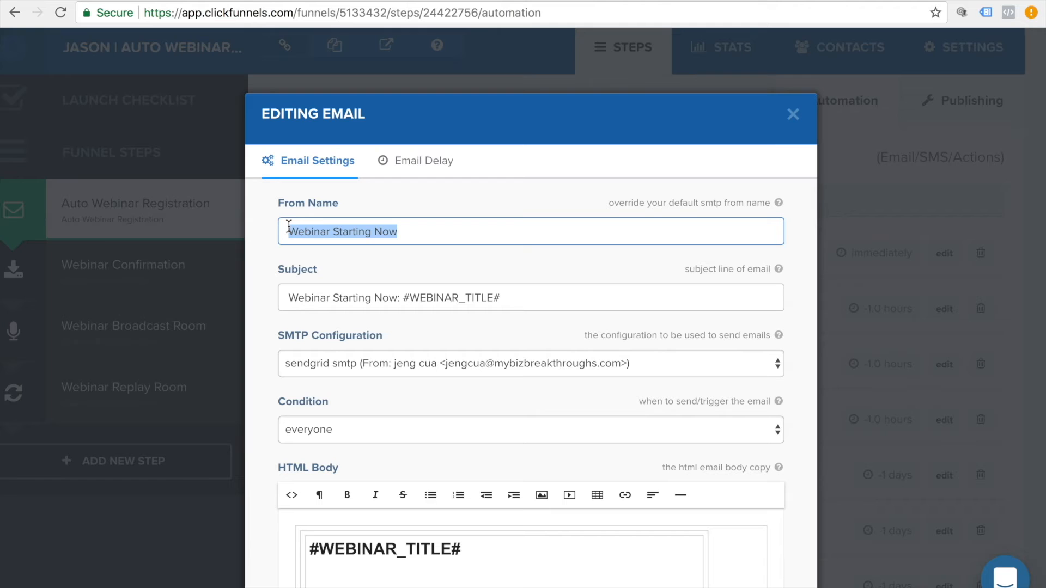
pyautogui.write('Jeng c')
pyautogui.press('BackSpace')
pyautogui.write('Cua')
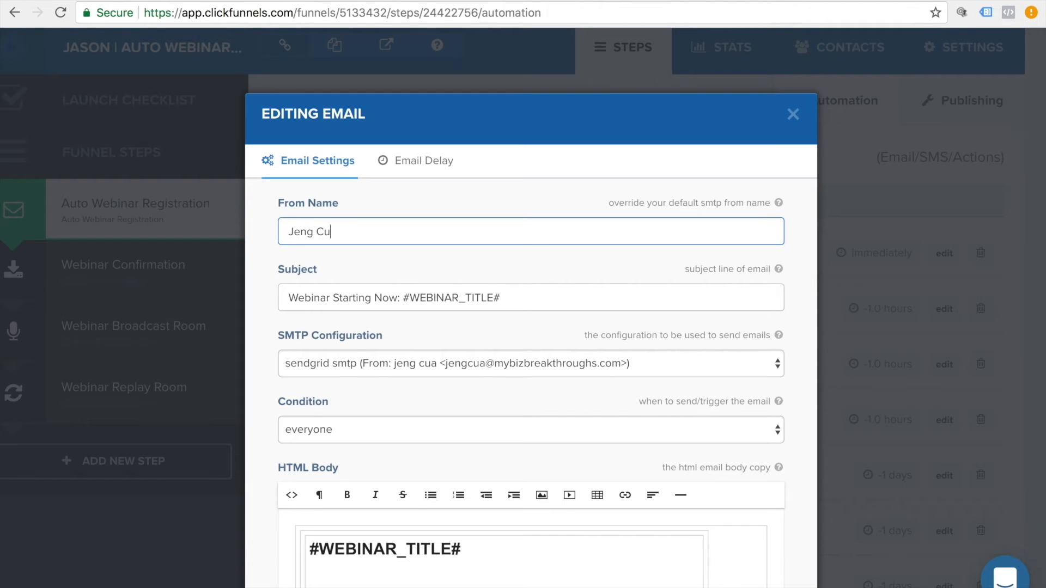
pyautogui.scroll(-3, 297, 218)
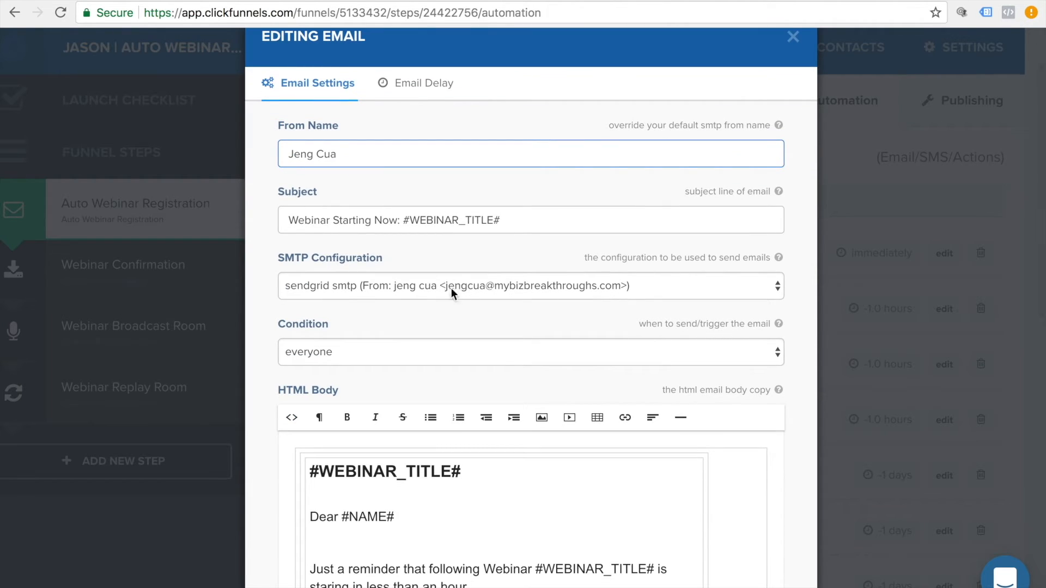
pyautogui.scroll(-3, 460, 289)
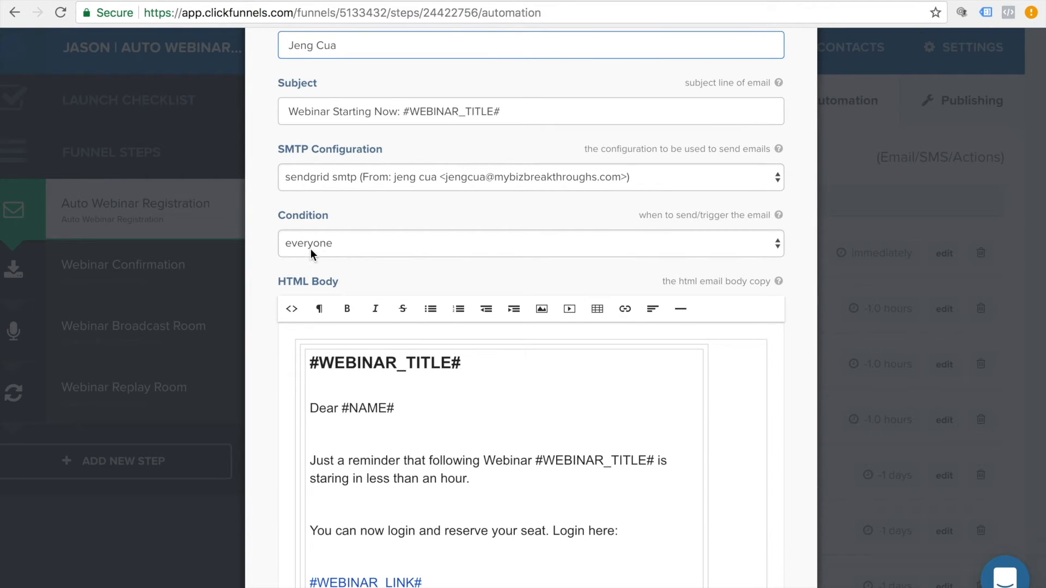
pyautogui.scroll(-10, 523, 287)
pyautogui.scroll(15, 708, 481)
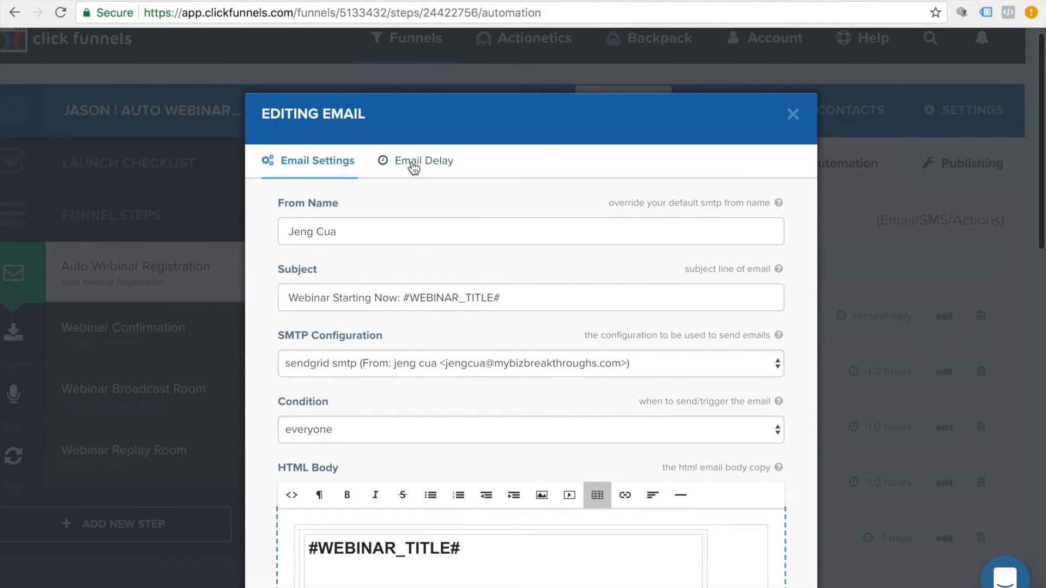
# Change the email's Delay Hours from -1.0 to -.33 and save it.
pyautogui.click(414, 168)
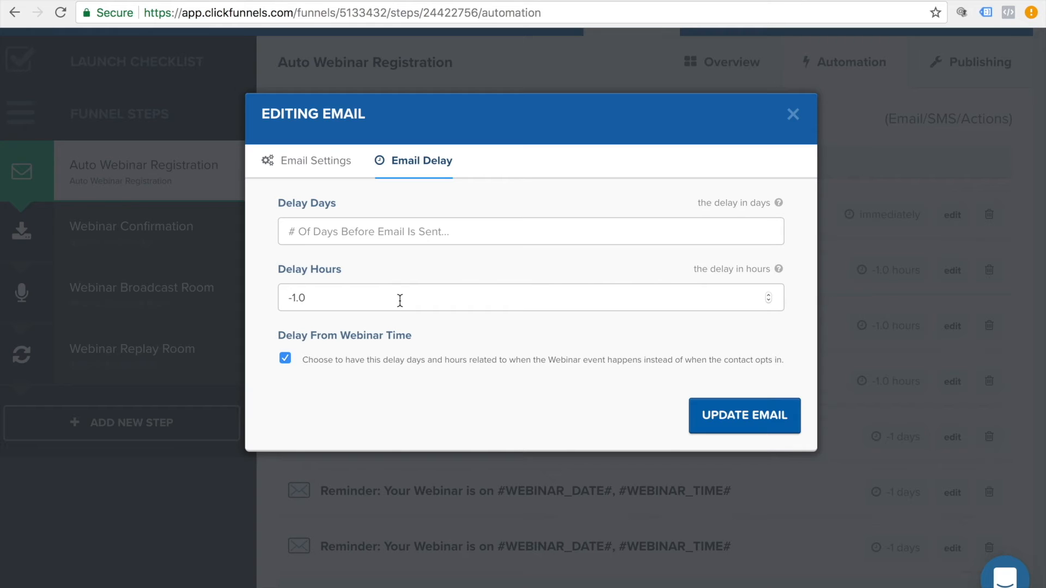
pyautogui.moveTo(399, 300); pyautogui.dragTo(256, 305)
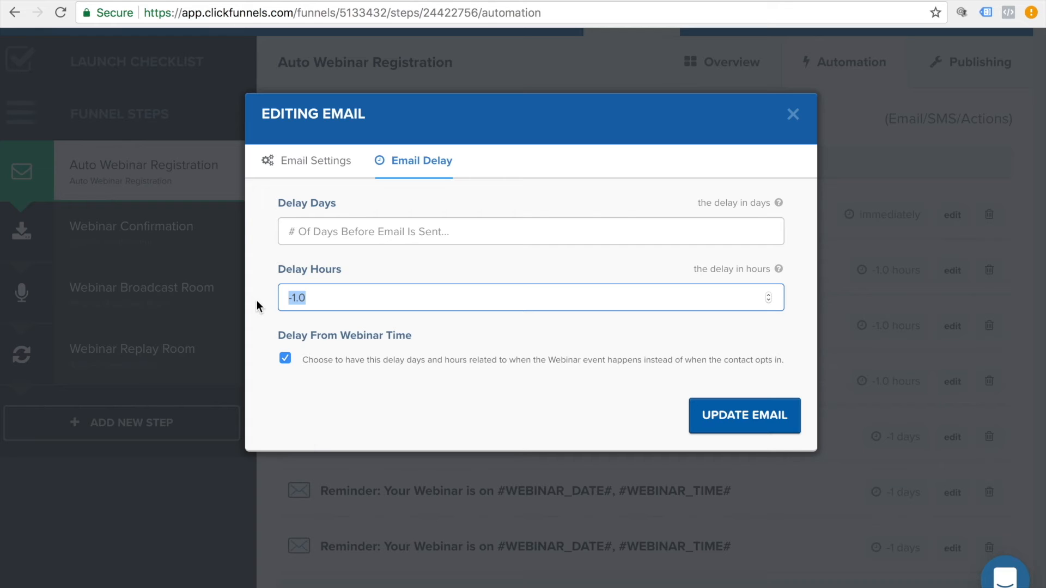
pyautogui.write('-.33')
pyautogui.click(718, 422)
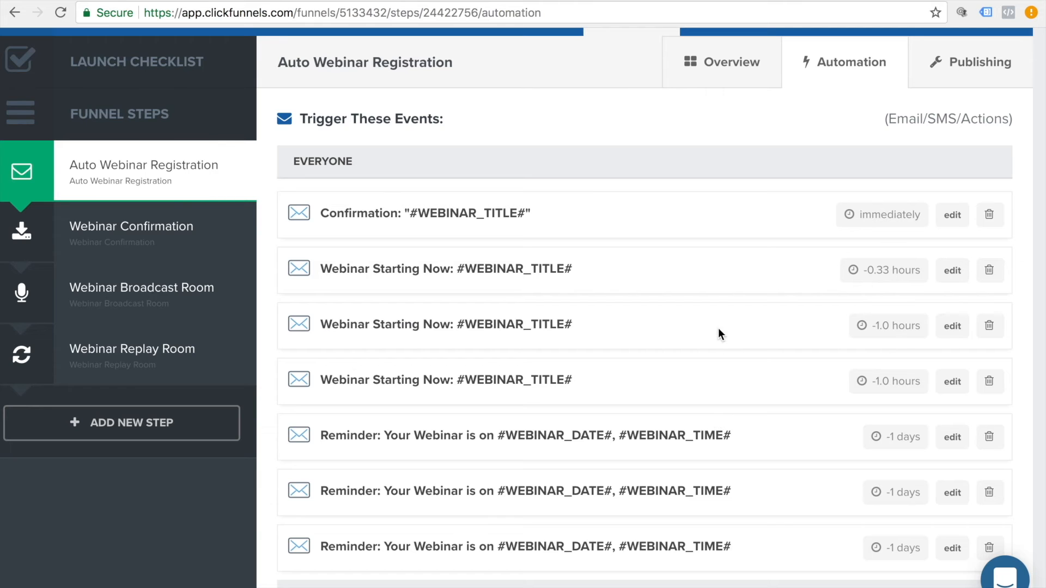
# Scroll through the automation list, checking the -0.33 and -0.16 hour emails and each group's 1-day follow-up.
pyautogui.hscroll(1, 712, 318)
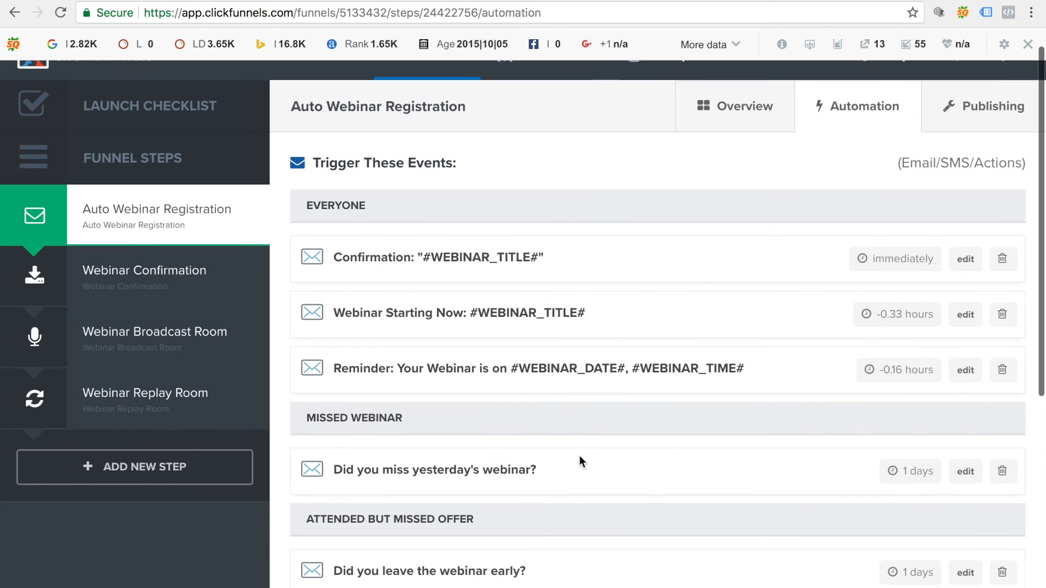
pyautogui.scroll(-2, 580, 456)
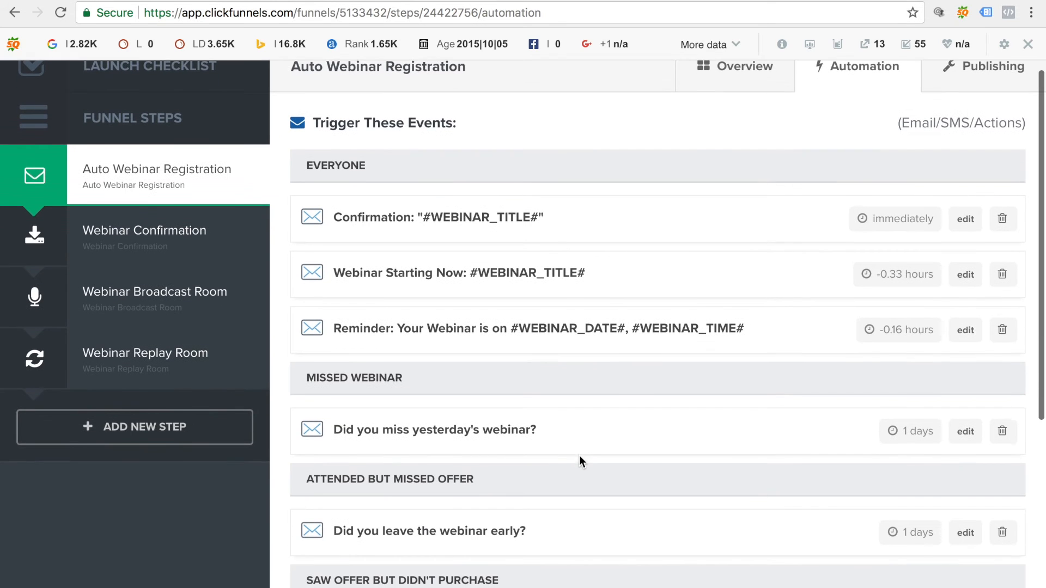
pyautogui.scroll(-3, 580, 455)
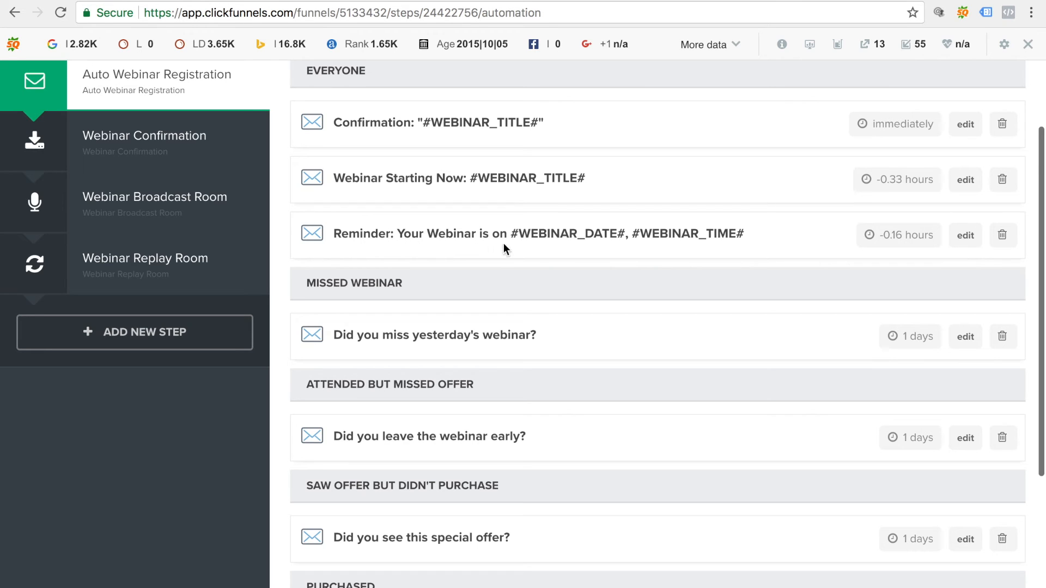
pyautogui.scroll(-2, 599, 272)
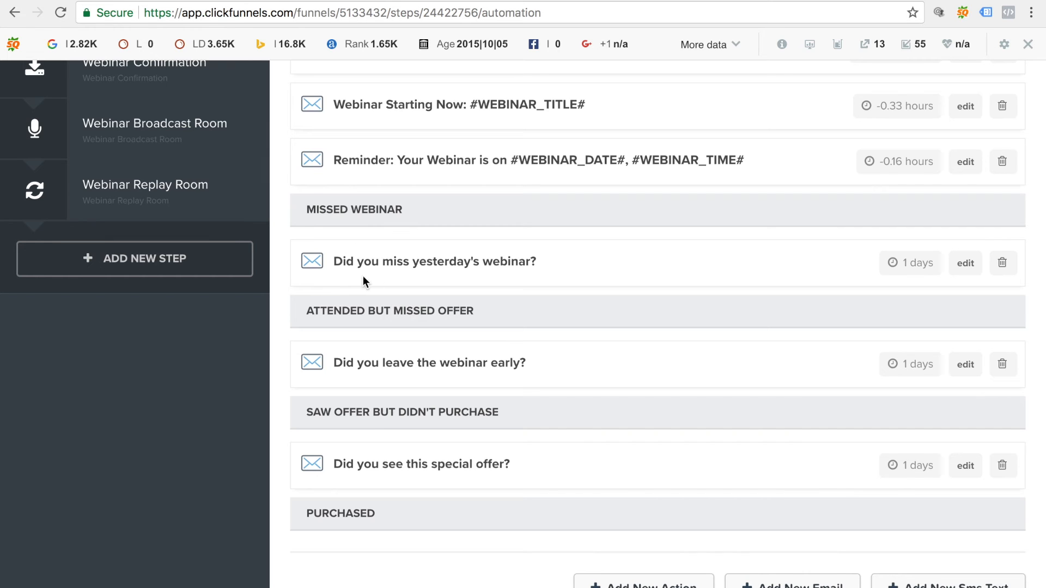
pyautogui.scroll(-2, 530, 276)
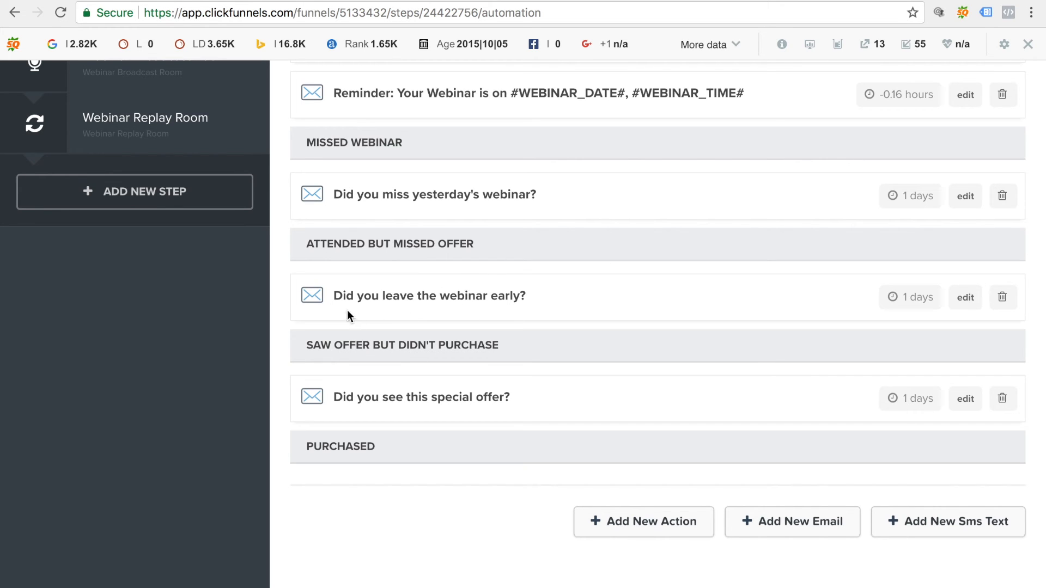
pyautogui.scroll(-2, 540, 343)
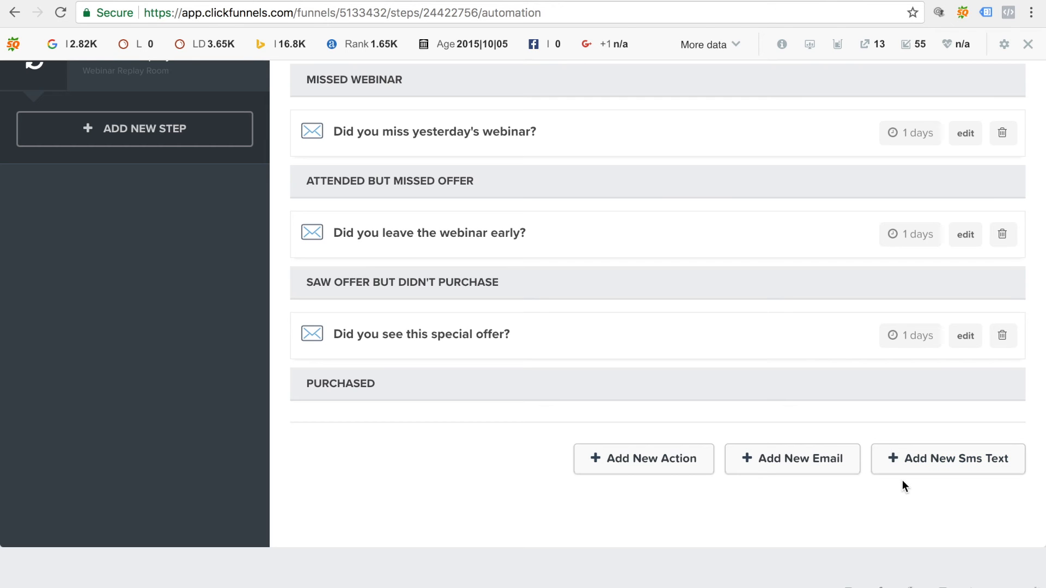
pyautogui.scroll(7, 623, 495)
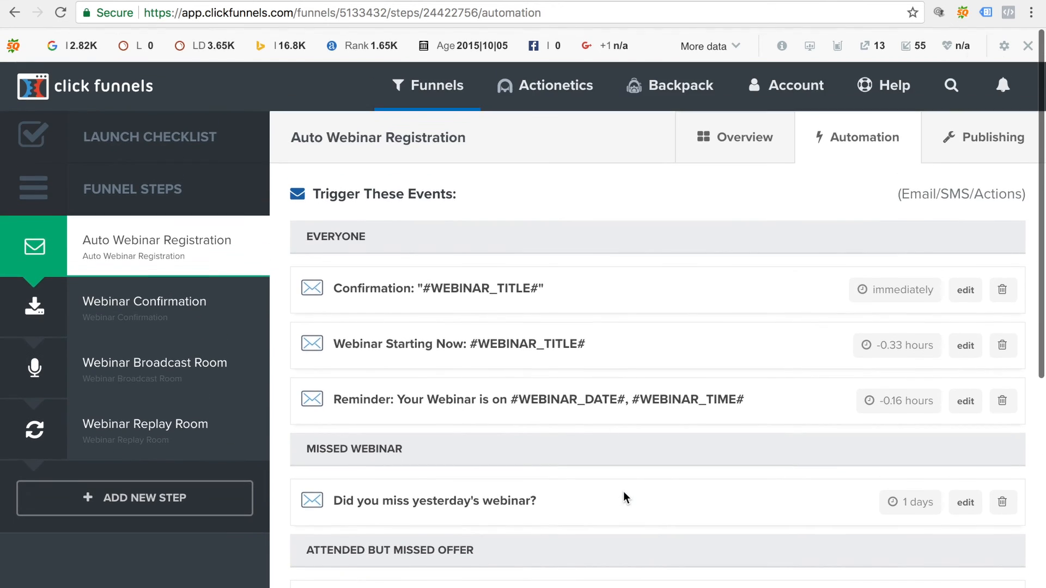